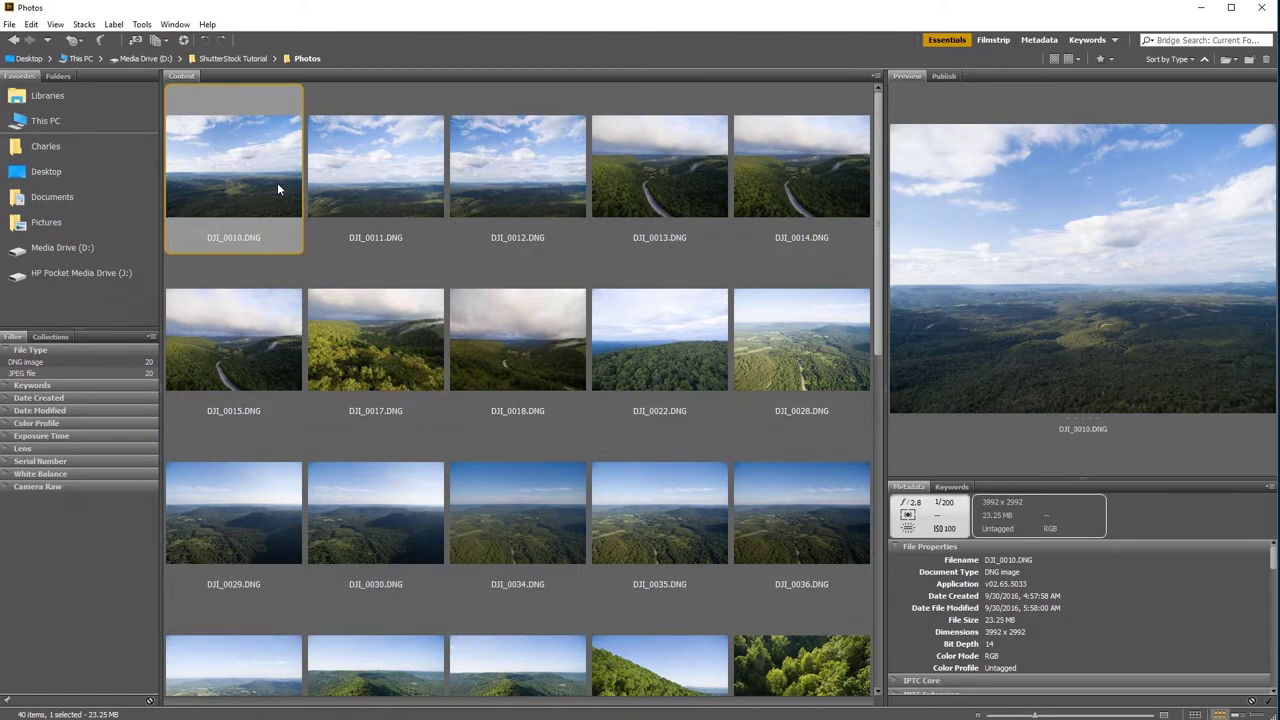
Step: Run the Image Processor on the photos from Bridge, saving quality 10 JPEGs in the same location
{"action": "key", "text": "ctrl+shift+a"}
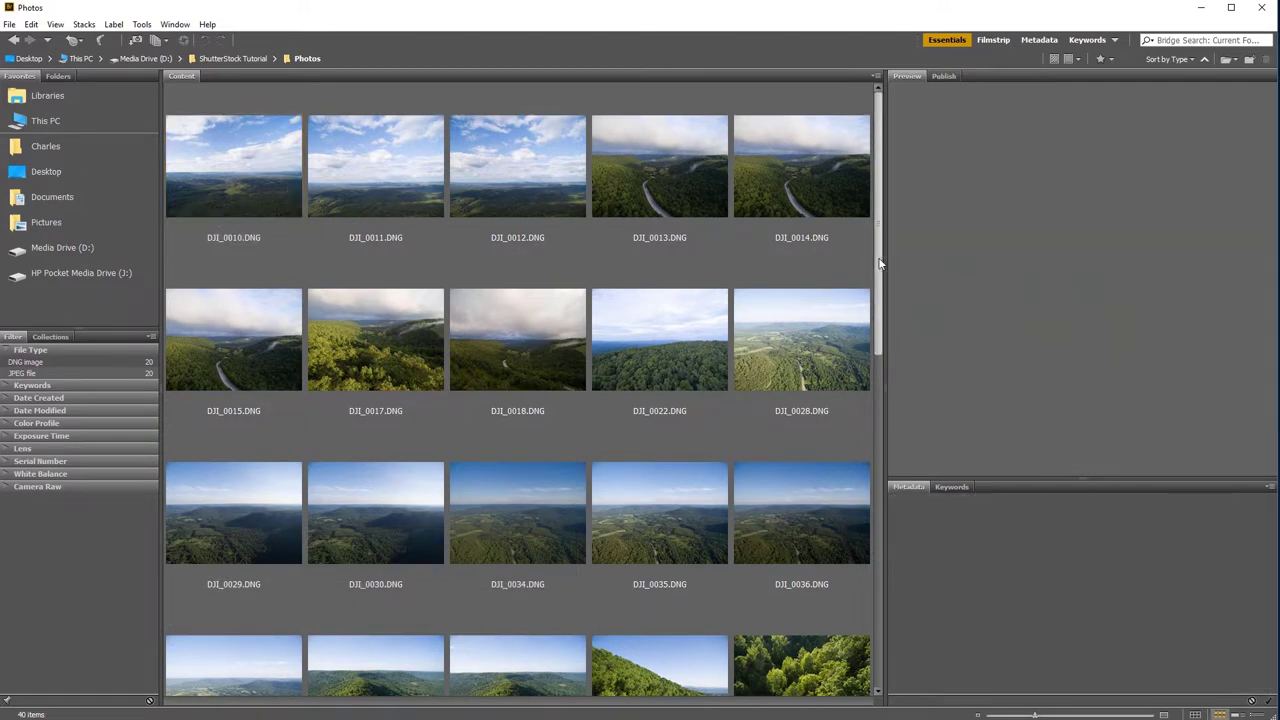
{"action": "left_click_drag", "start_coordinate": [877, 254], "coordinate": [899, 341]}
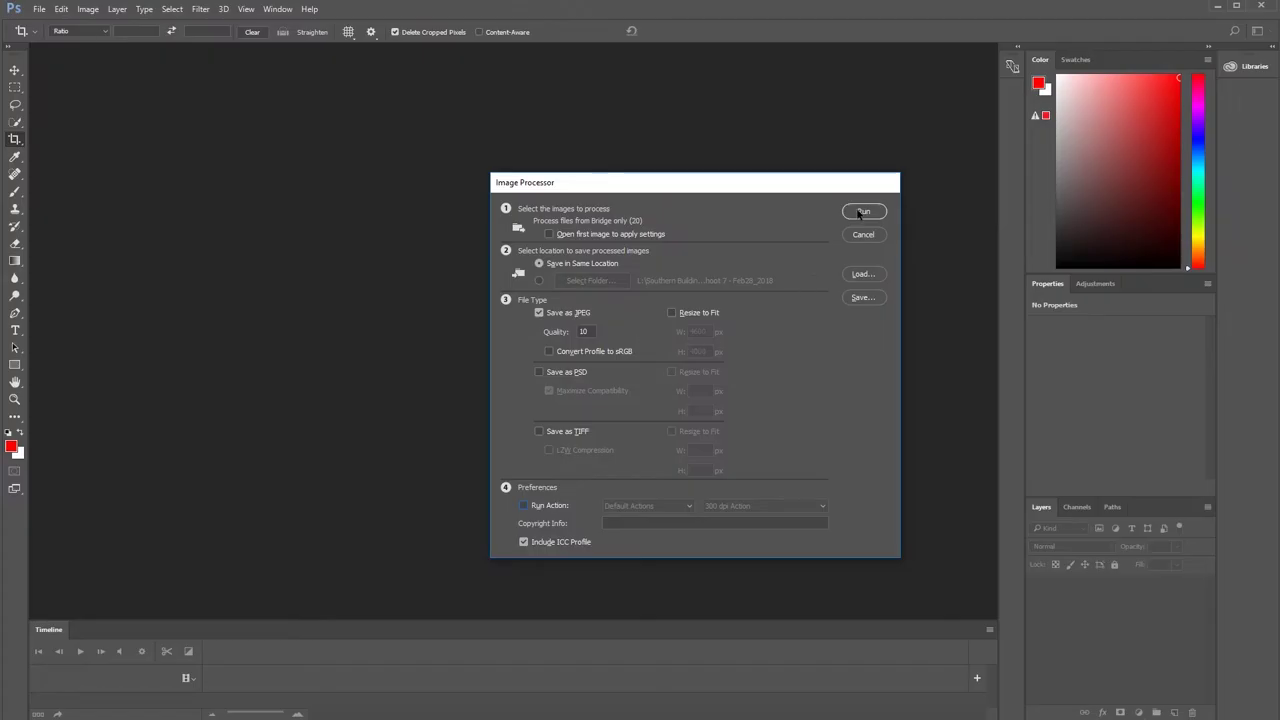
{"action": "left_click", "coordinate": [862, 212]}
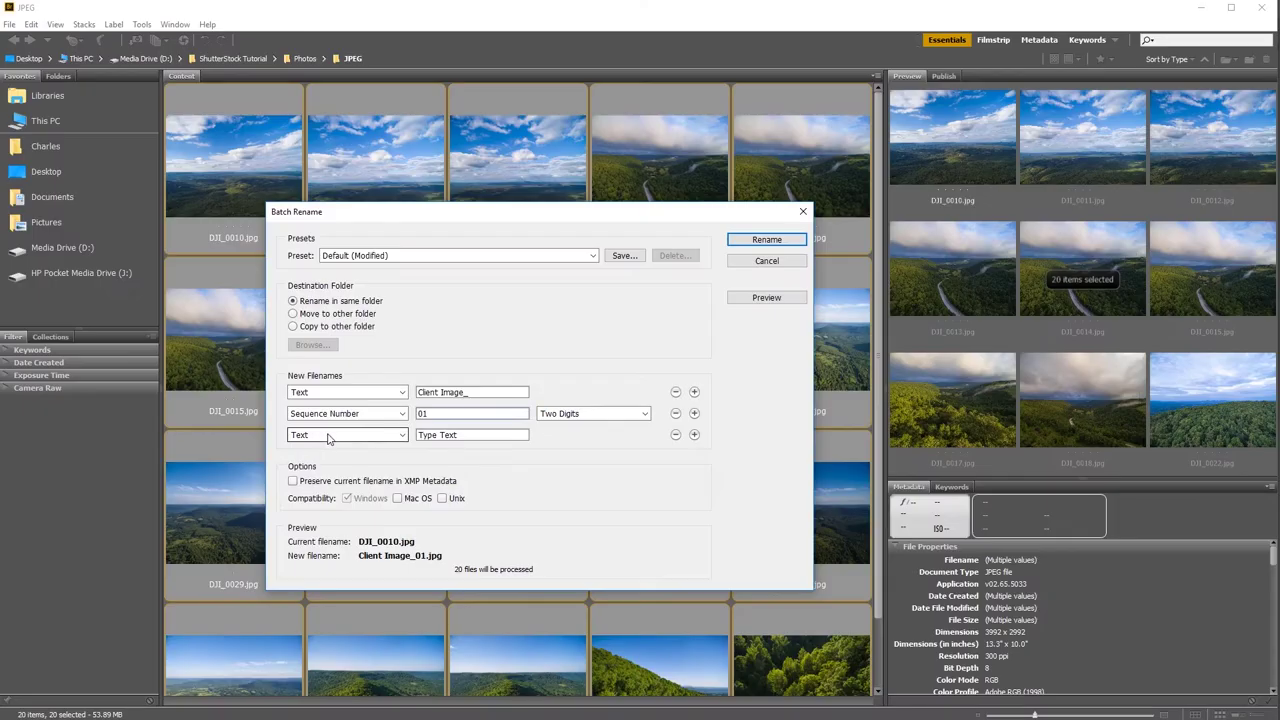
Step: Remove the extra third element from the batch rename pattern, keeping Client Image_ plus a two-digit sequence number, and preview the new filenames
{"action": "left_click", "coordinate": [332, 435]}
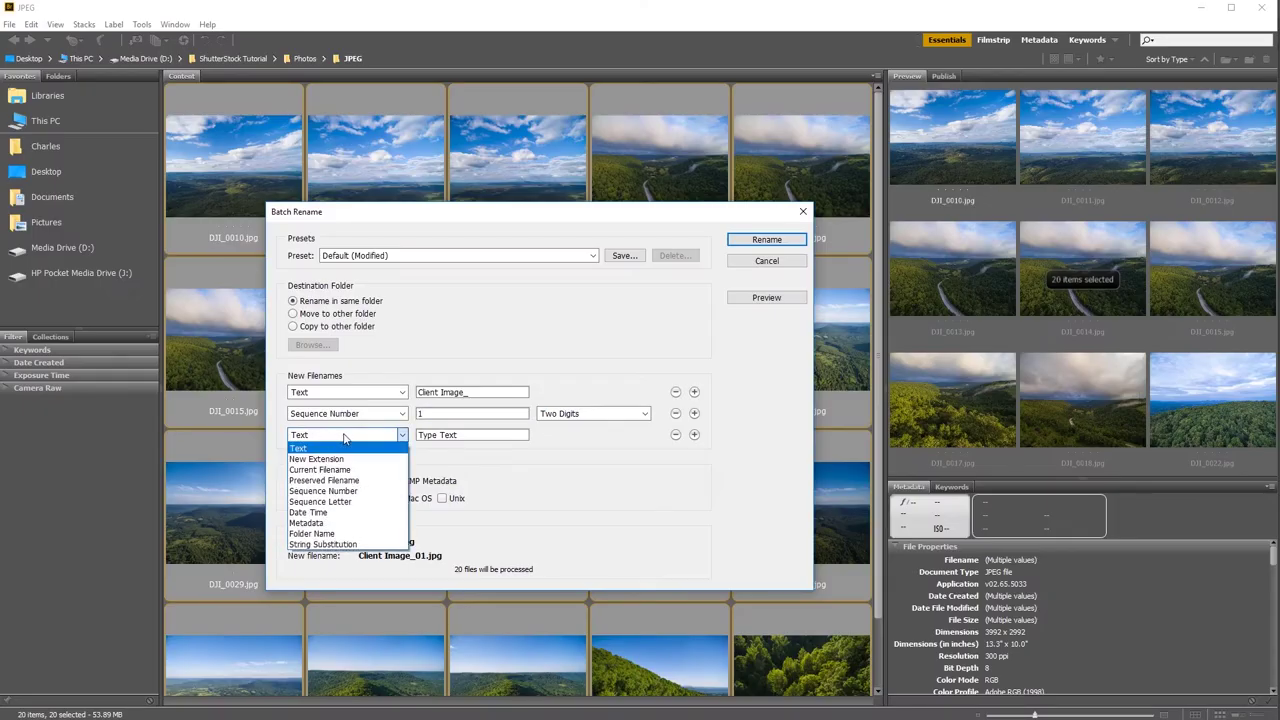
{"action": "left_click", "coordinate": [349, 502]}
{"action": "left_click", "coordinate": [675, 434]}
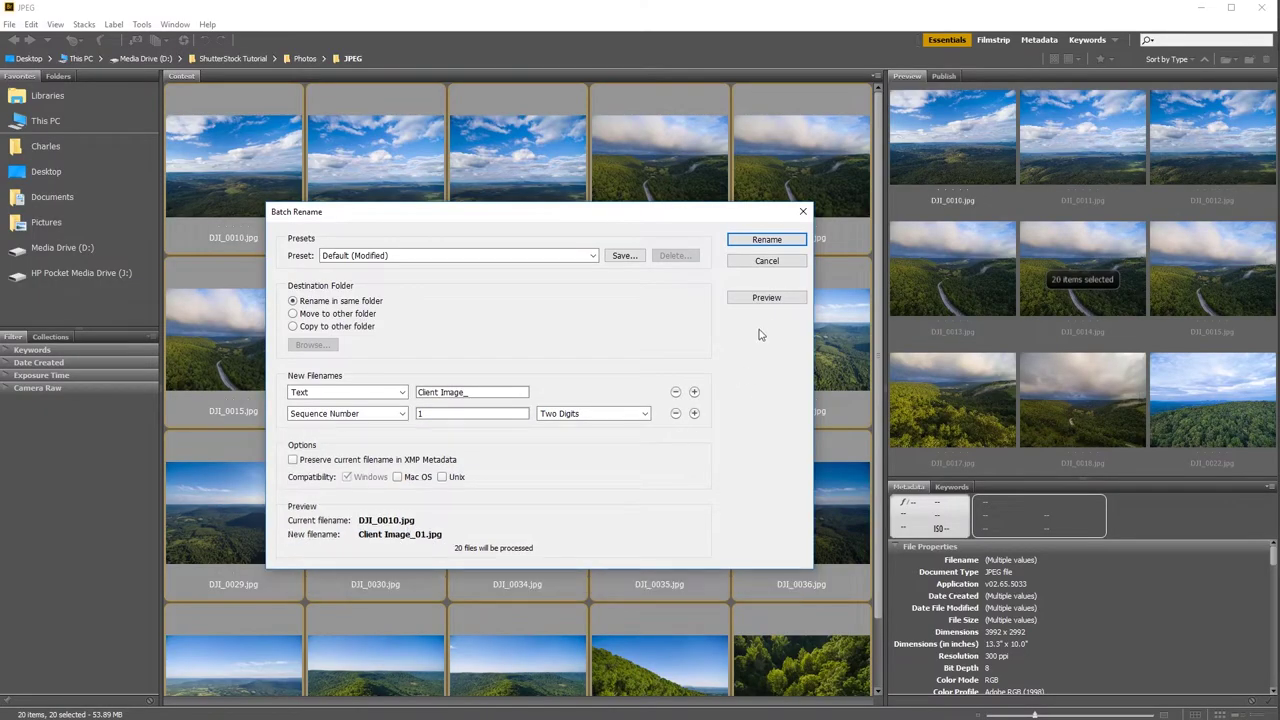
{"action": "left_click", "coordinate": [766, 297]}
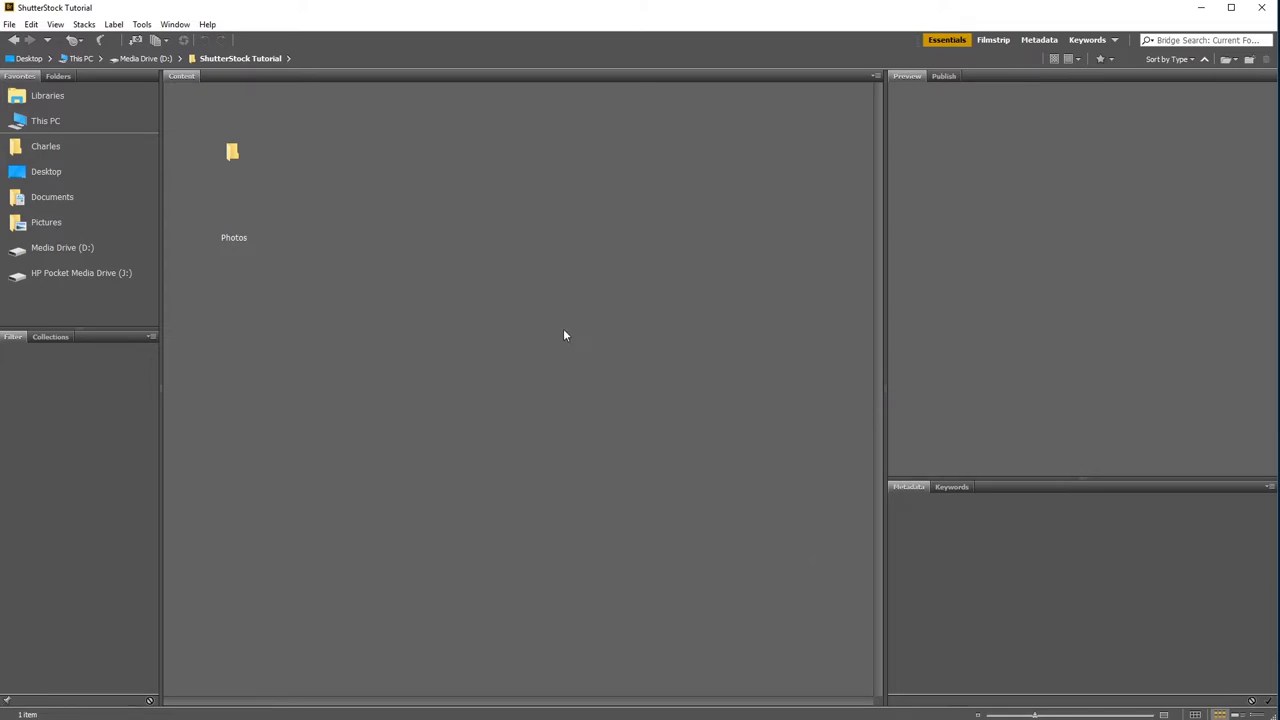
Step: Open the Photos folder and open DJI_0010.DNG in Camera Raw
{"action": "double_click", "coordinate": [233, 155]}
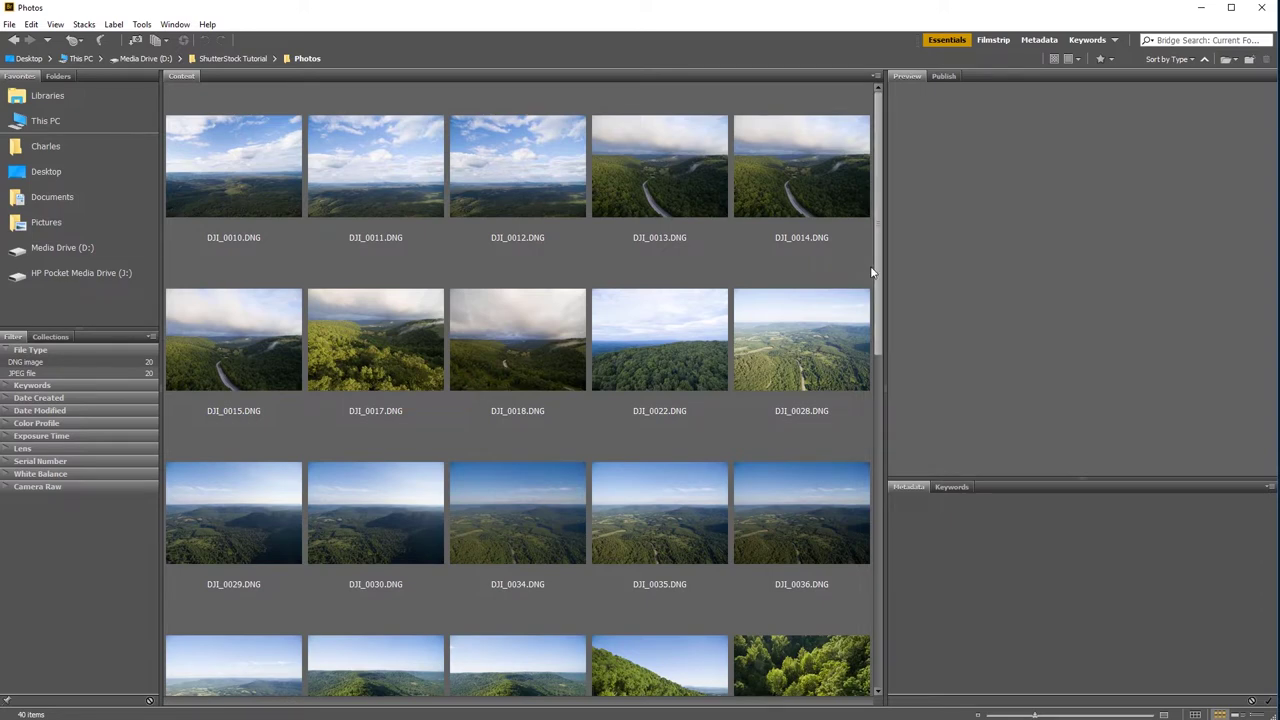
{"action": "left_click_drag", "start_coordinate": [869, 268], "coordinate": [898, 343]}
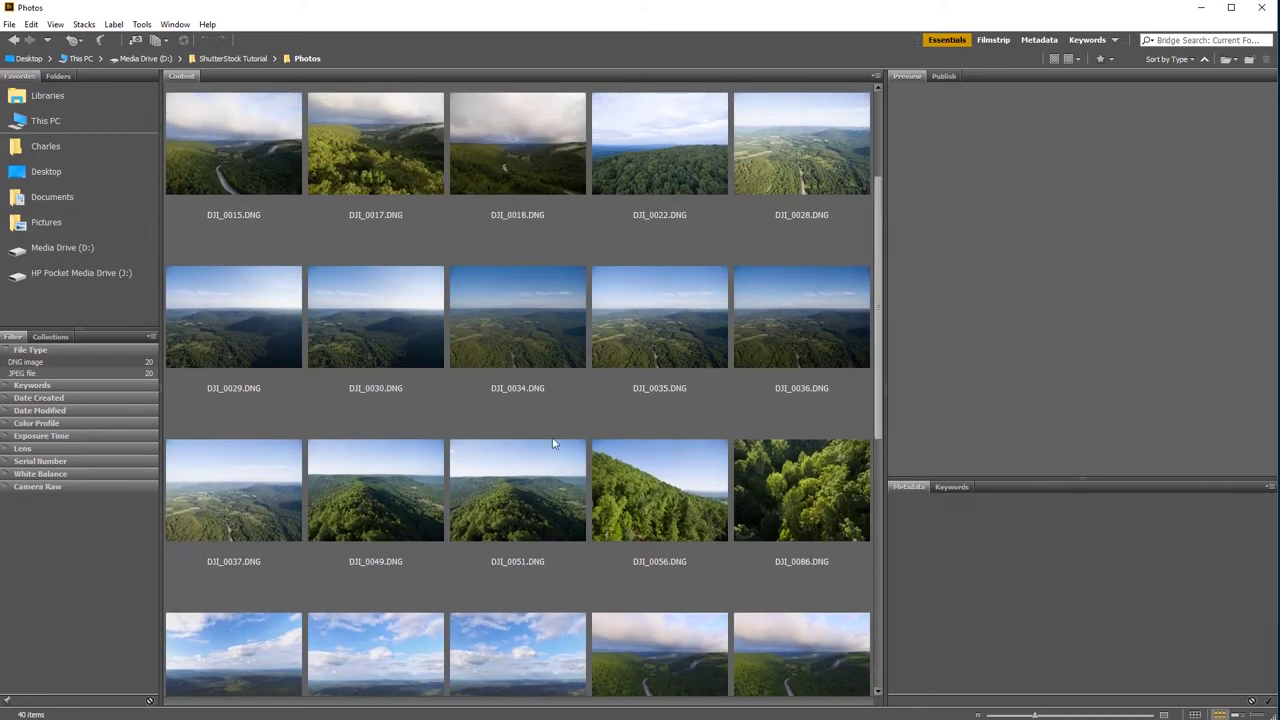
{"action": "left_click_drag", "start_coordinate": [882, 324], "coordinate": [909, 209]}
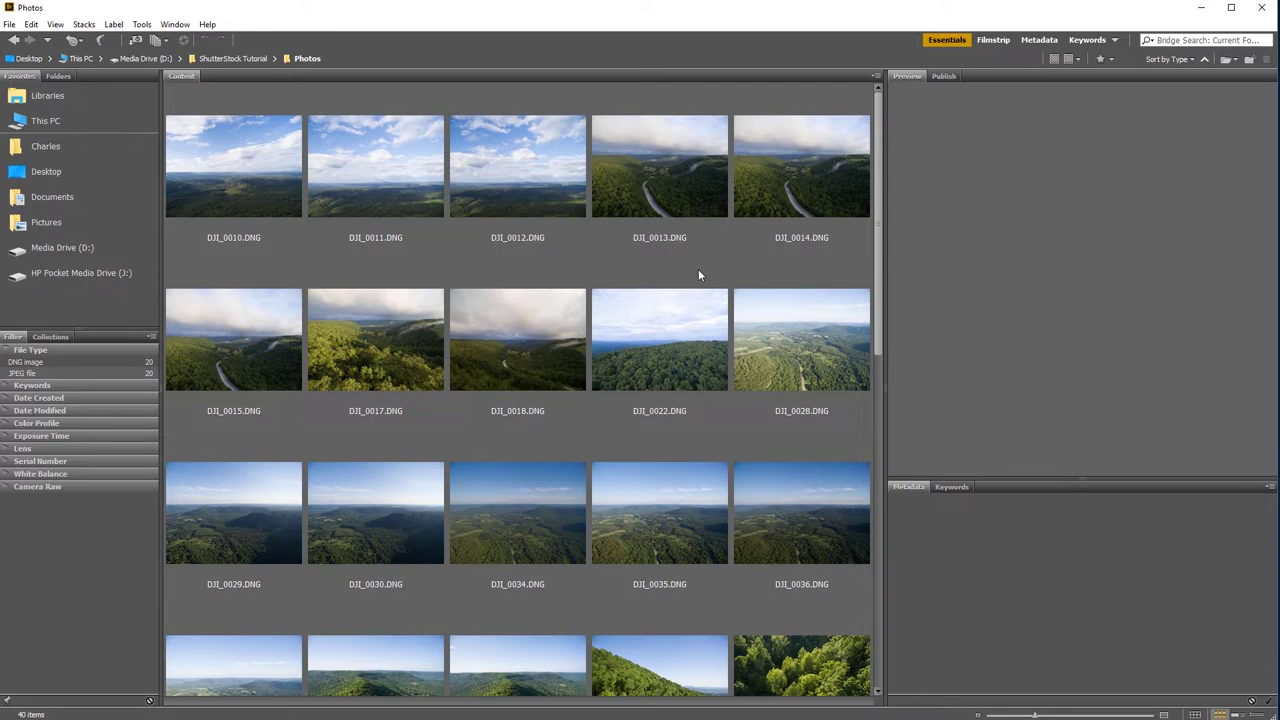
{"action": "left_click", "coordinate": [262, 192]}
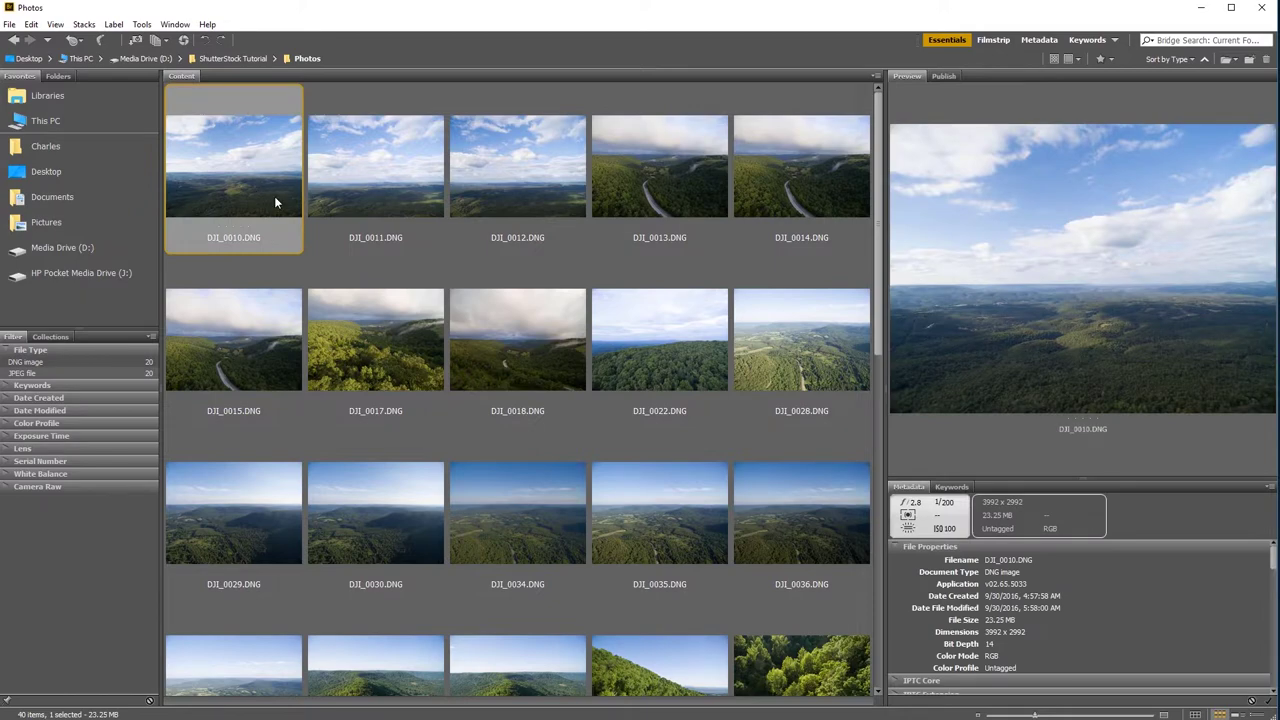
{"action": "double_click", "coordinate": [236, 172]}
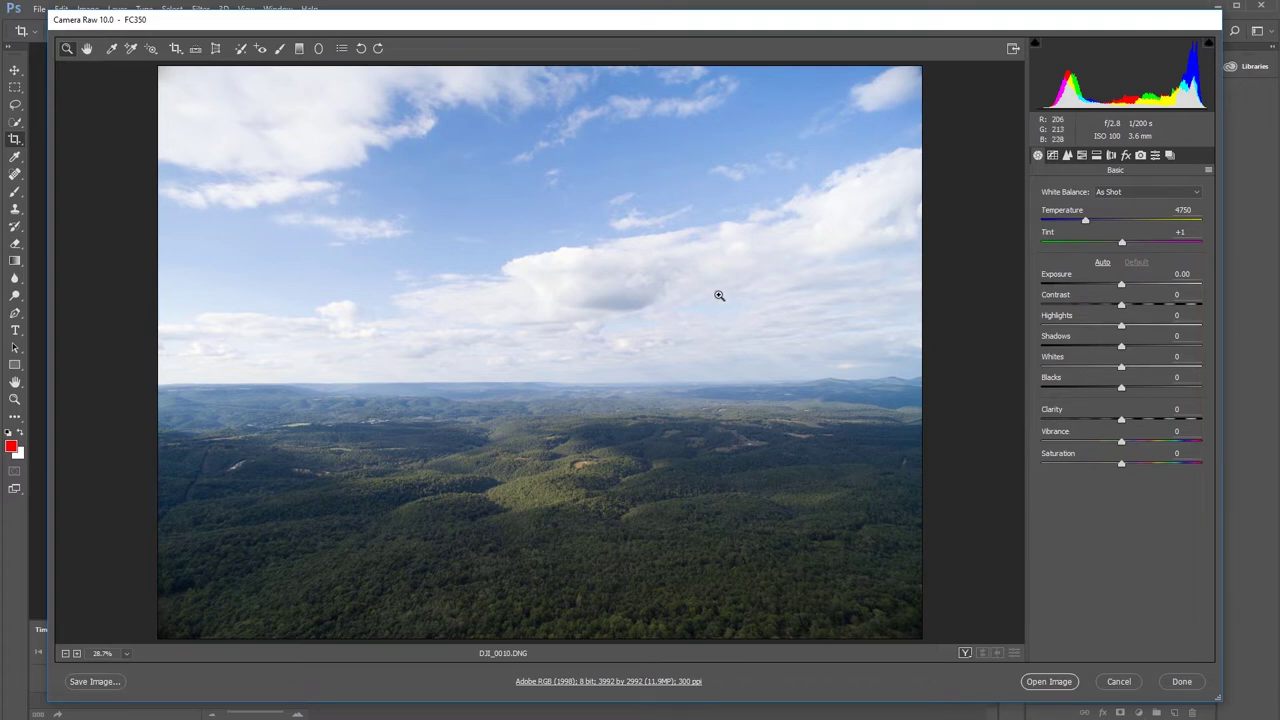
Step: Set the photo's Exposure to -0.60, Shadows to +45, Blacks to +23, Clarity to +13 and Vibrance to +37
{"action": "left_click_drag", "start_coordinate": [1122, 286], "coordinate": [1111, 286]}
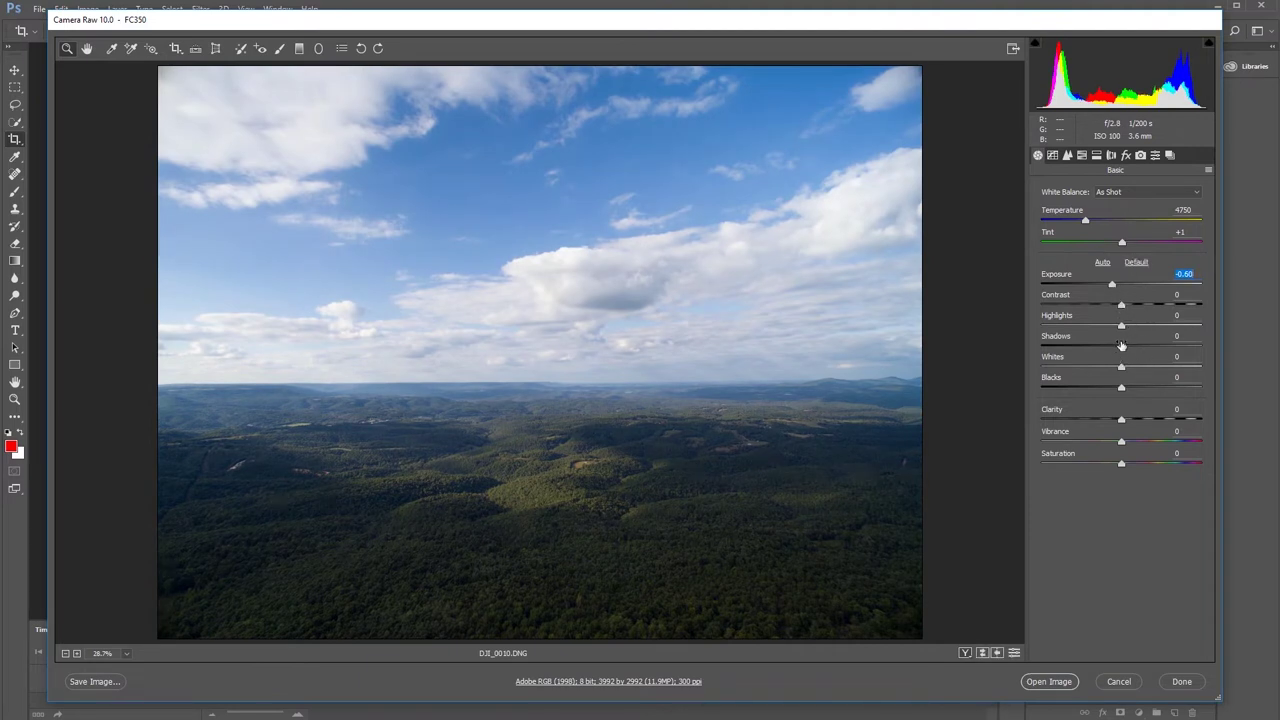
{"action": "left_click_drag", "start_coordinate": [1121, 347], "coordinate": [1157, 347]}
{"action": "left_click_drag", "start_coordinate": [1123, 389], "coordinate": [1151, 443]}
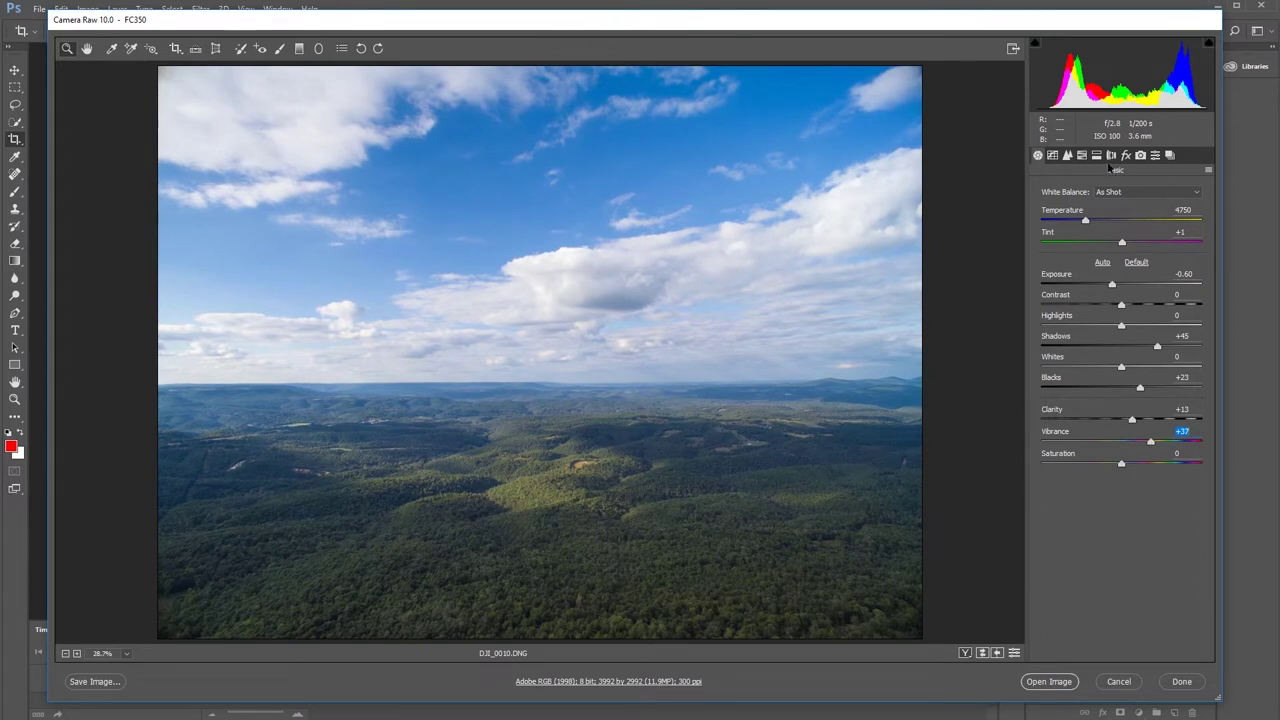
Step: Turn on chromatic aberration removal and lens profile corrections for the photo
{"action": "left_click", "coordinate": [1111, 156]}
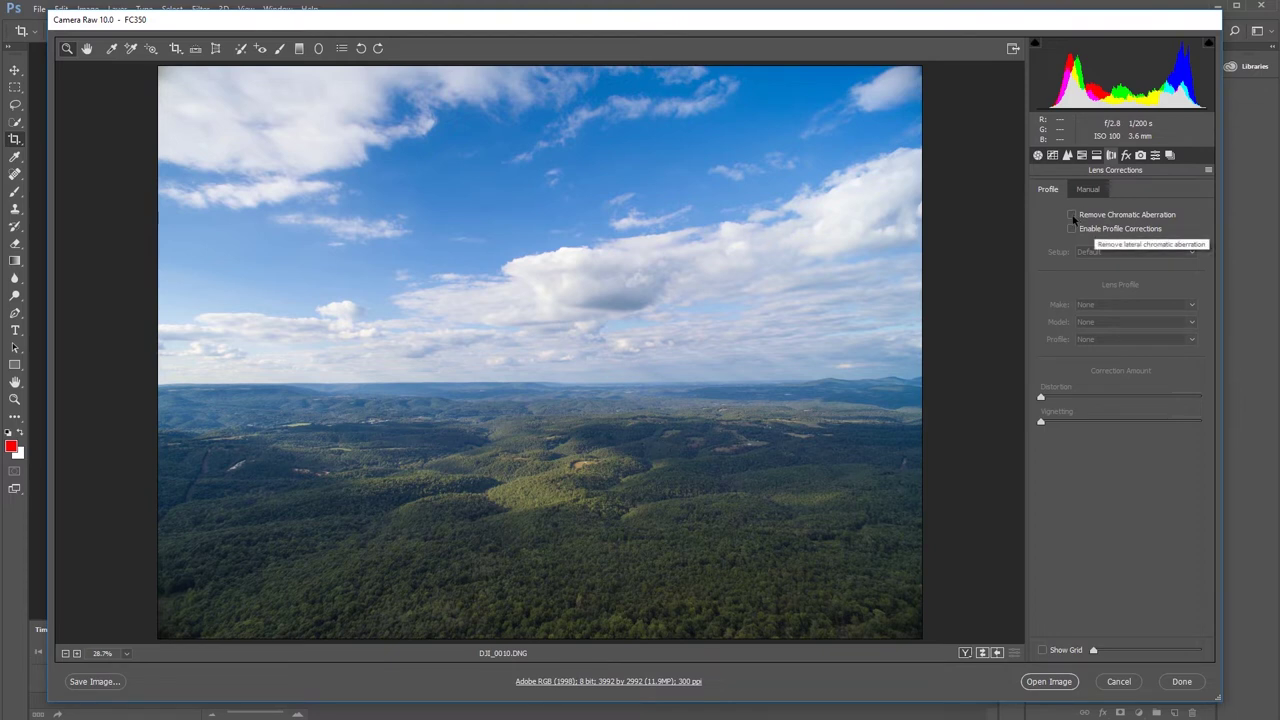
{"action": "left_click", "coordinate": [1072, 215]}
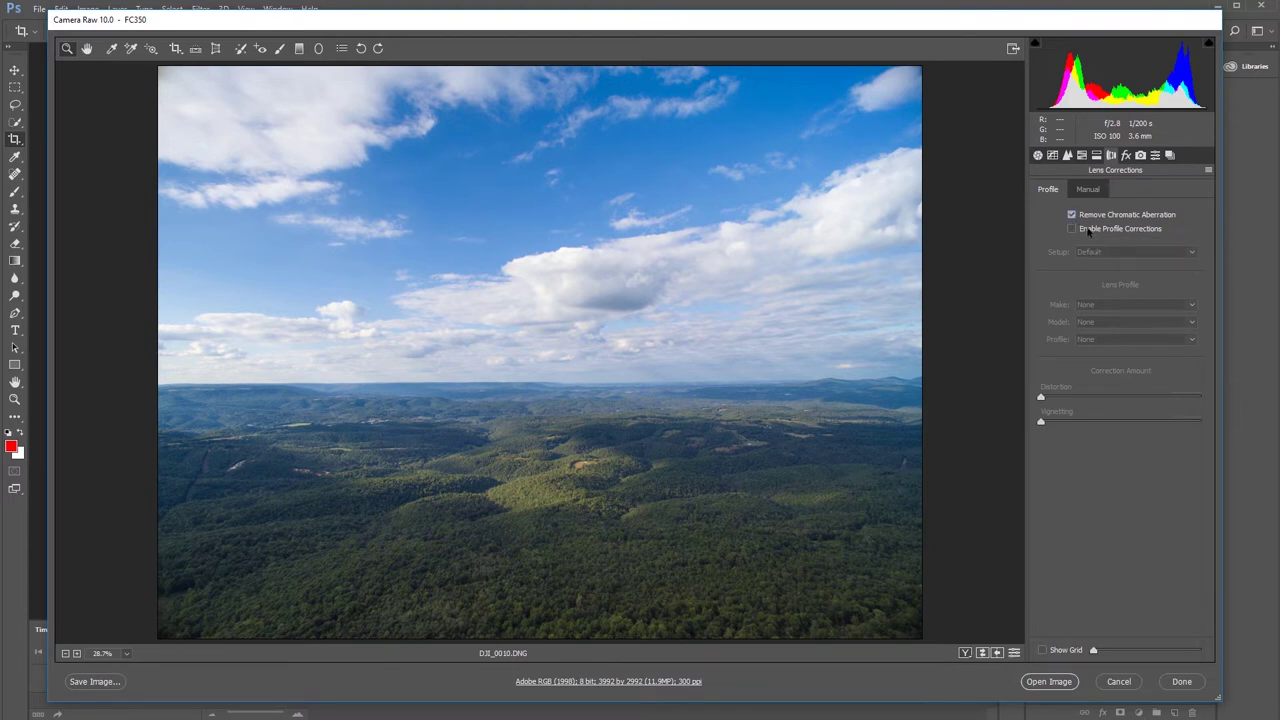
{"action": "left_click", "coordinate": [1072, 229]}
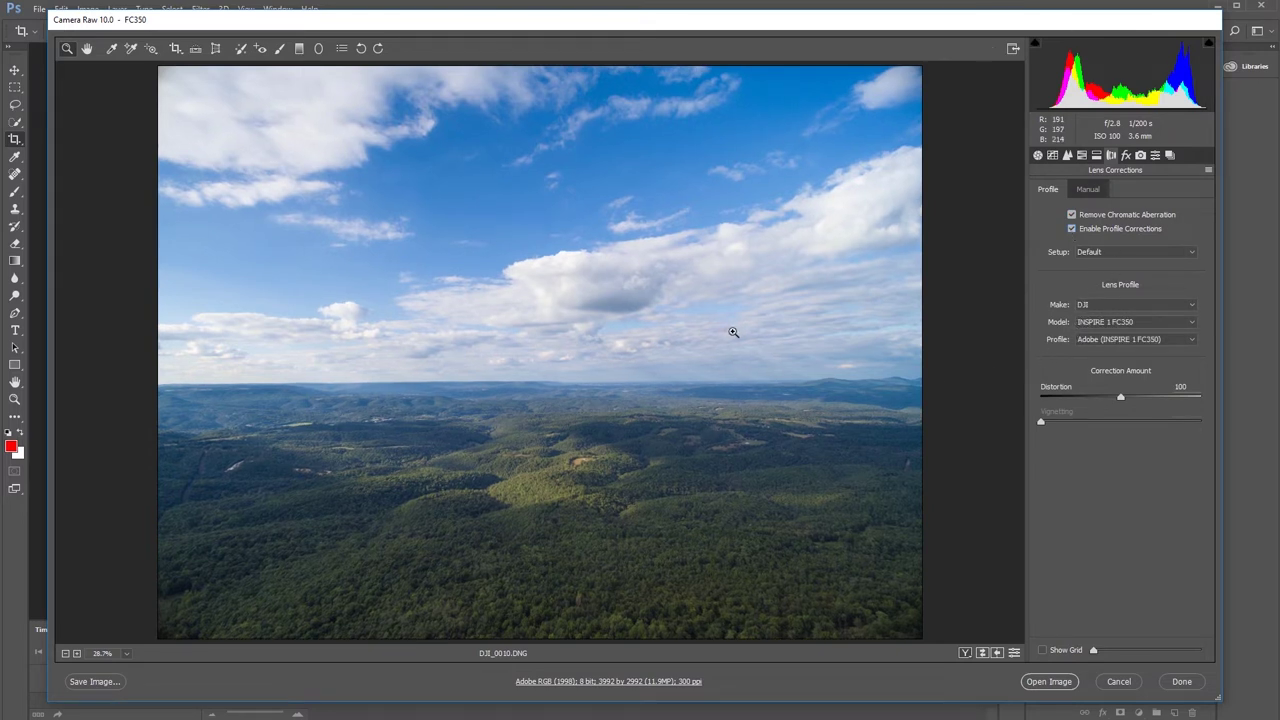
{"action": "left_click", "coordinate": [1071, 228]}
Step: Set the Dehaze amount to +13 and finish the Camera Raw edits without opening the image
{"action": "left_click", "coordinate": [1125, 155]}
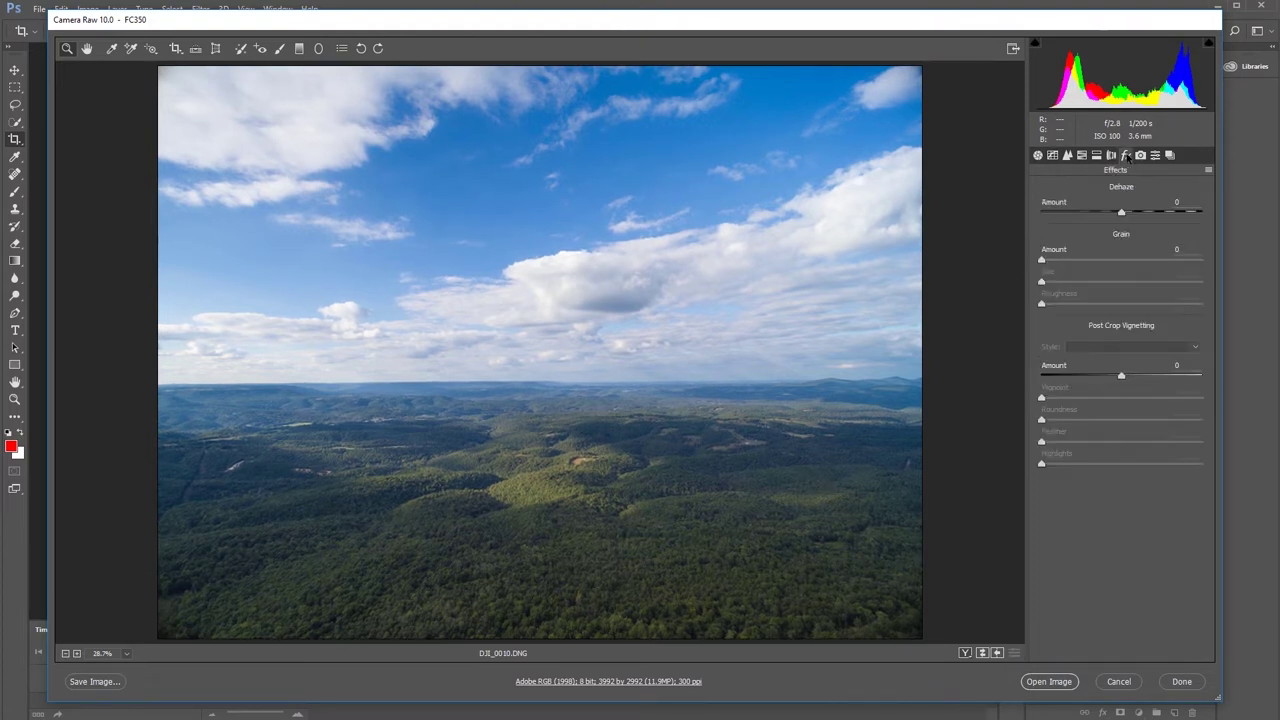
{"action": "left_click_drag", "start_coordinate": [1123, 212], "coordinate": [1133, 212]}
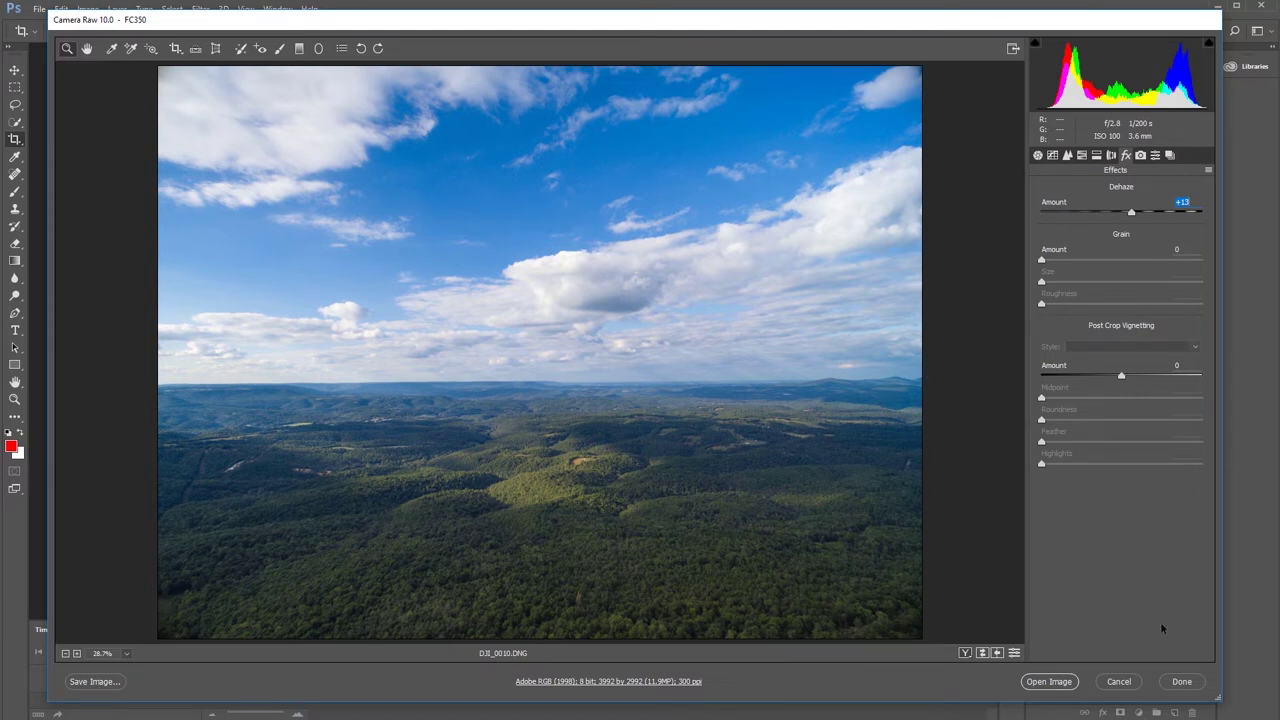
{"action": "left_click", "coordinate": [1178, 684]}
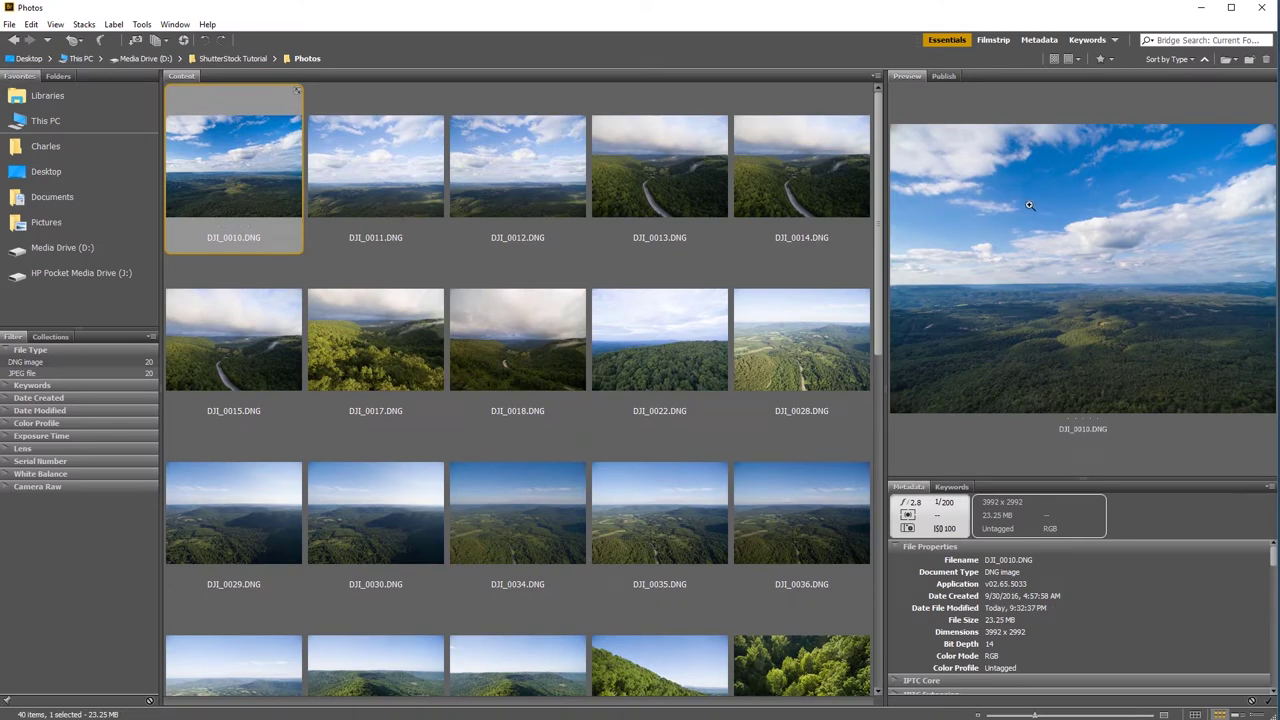
Step: Copy the develop settings of the edited photo DJI_0010.DNG
{"action": "left_click", "coordinate": [367, 162]}
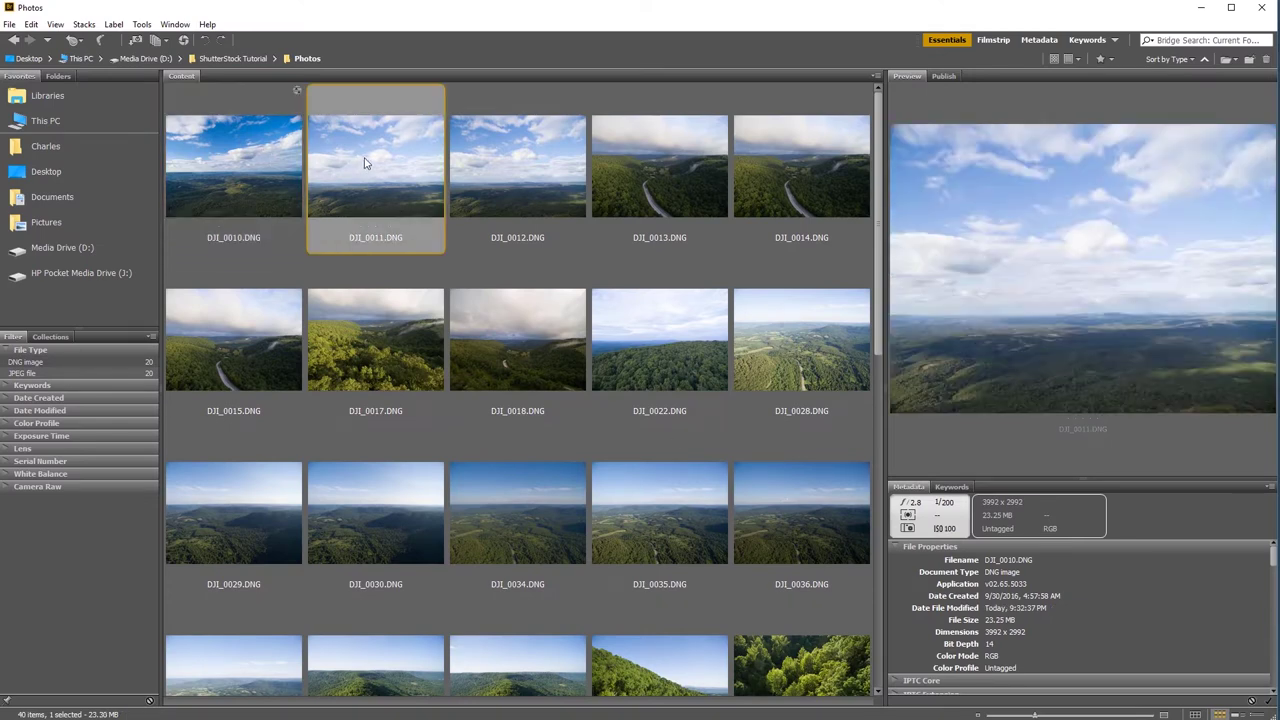
{"action": "left_click", "coordinate": [223, 160]}
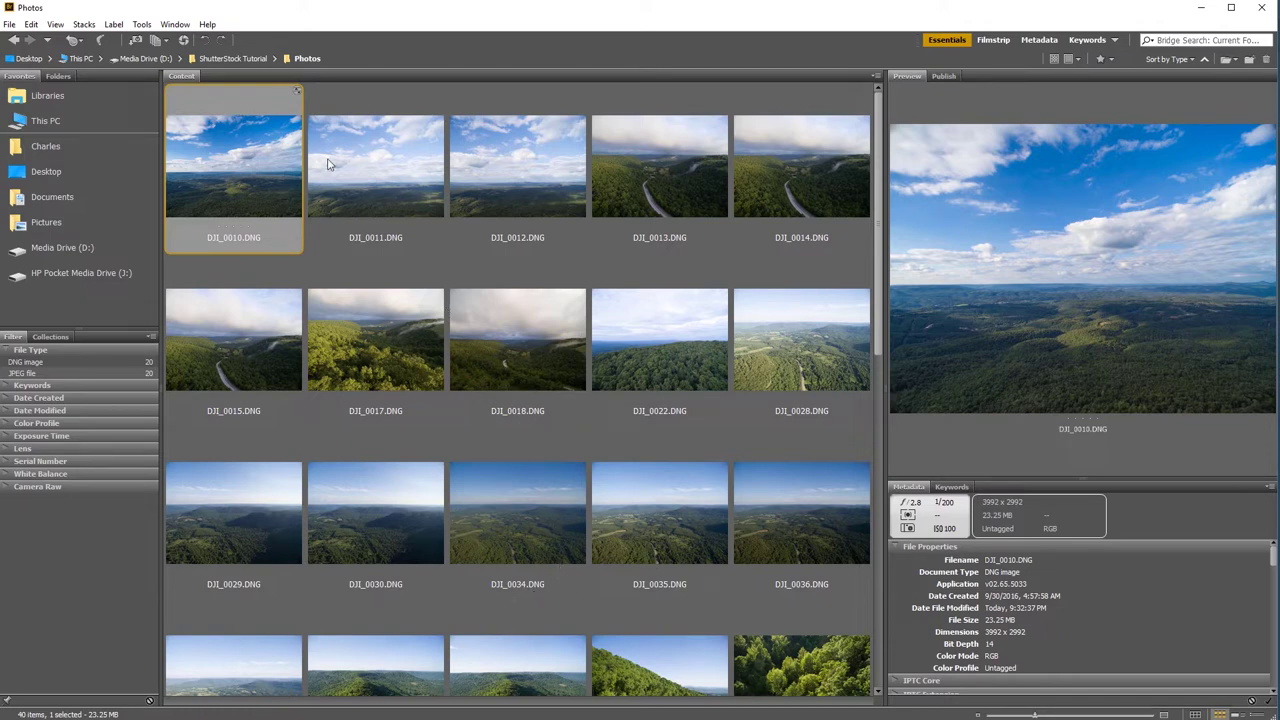
{"action": "right_click", "coordinate": [249, 154]}
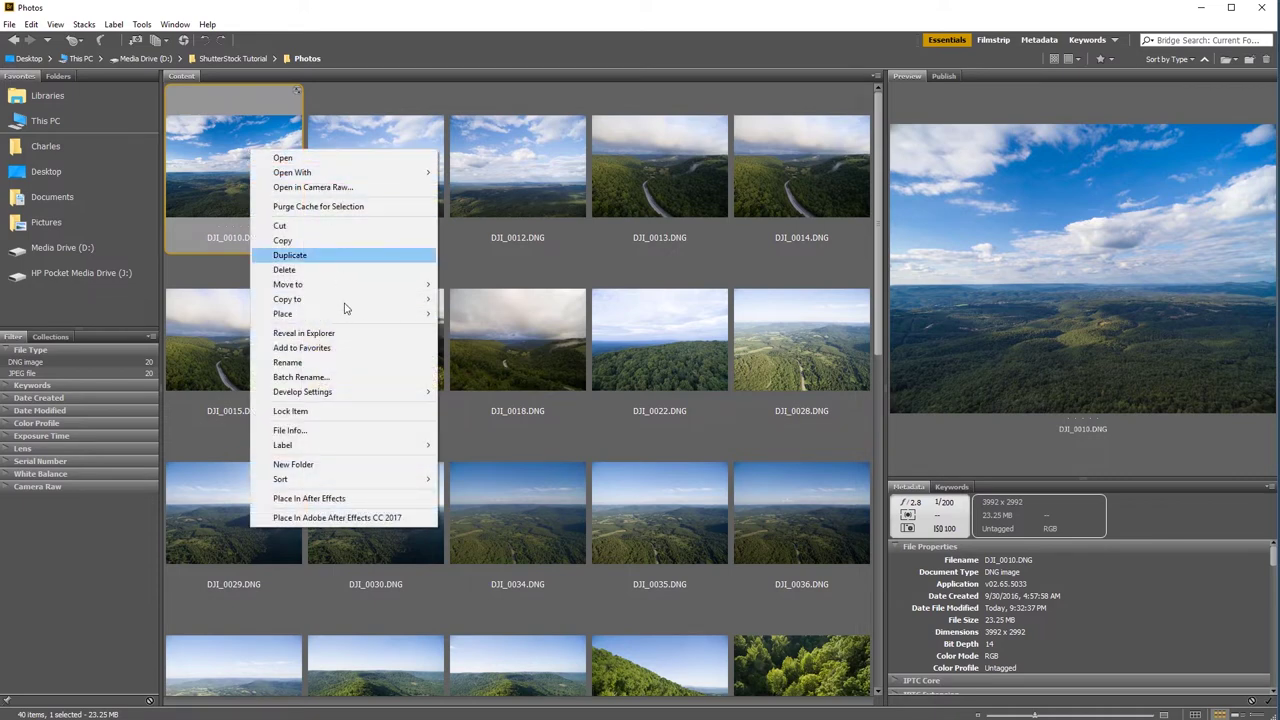
{"action": "mouse_move", "coordinate": [343, 397]}
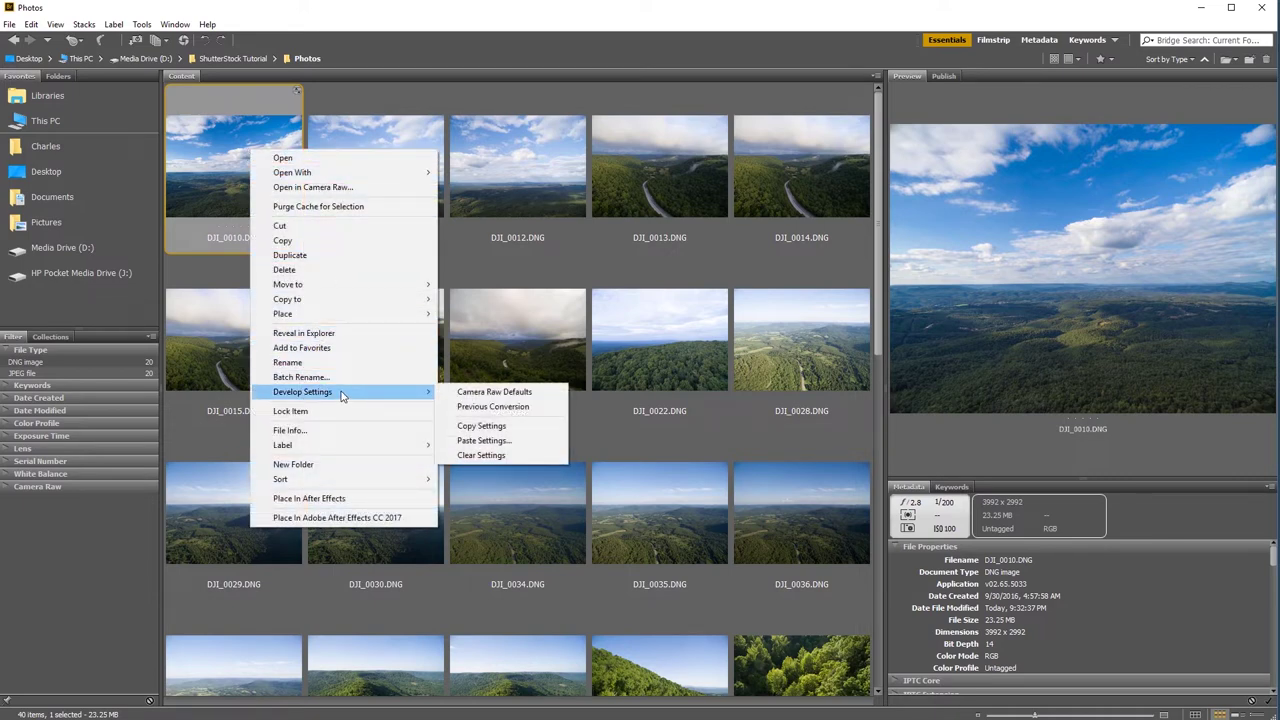
{"action": "left_click", "coordinate": [500, 426]}
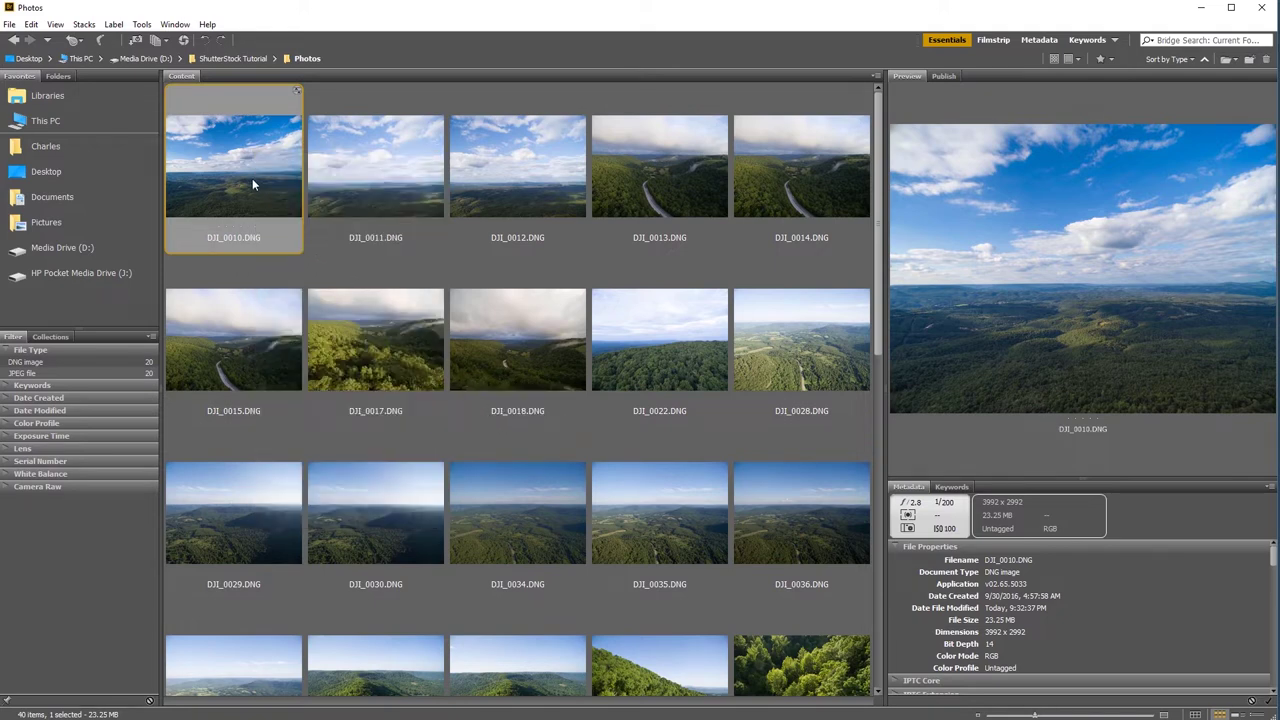
Step: Paste the copied develop settings onto DJI_0011.DNG with the default Settings subset
{"action": "left_click", "coordinate": [380, 180]}
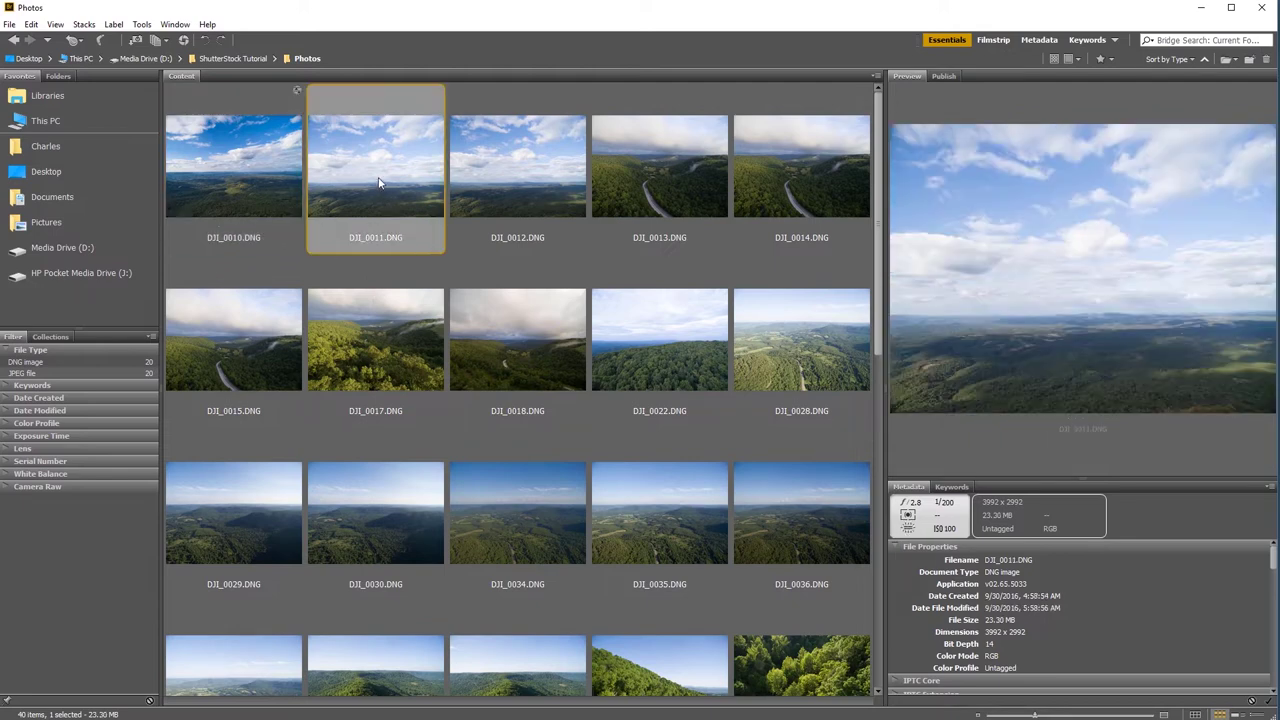
{"action": "right_click", "coordinate": [378, 163]}
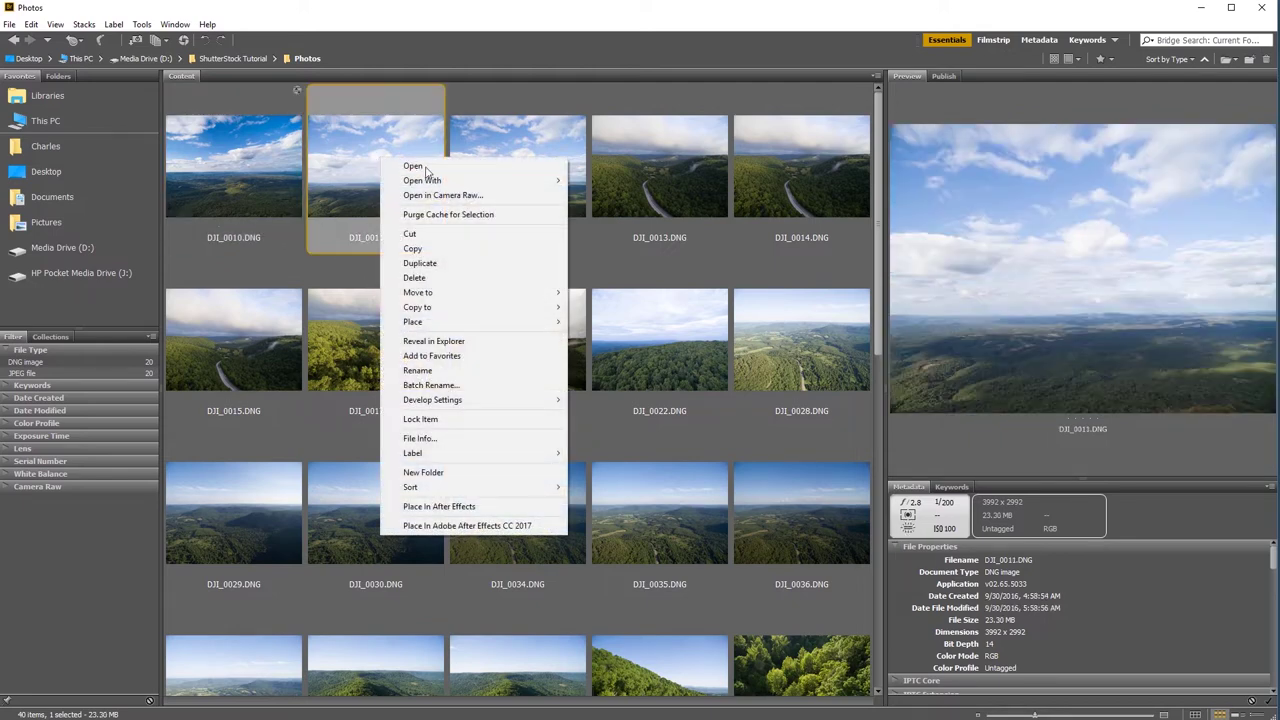
{"action": "mouse_move", "coordinate": [489, 402]}
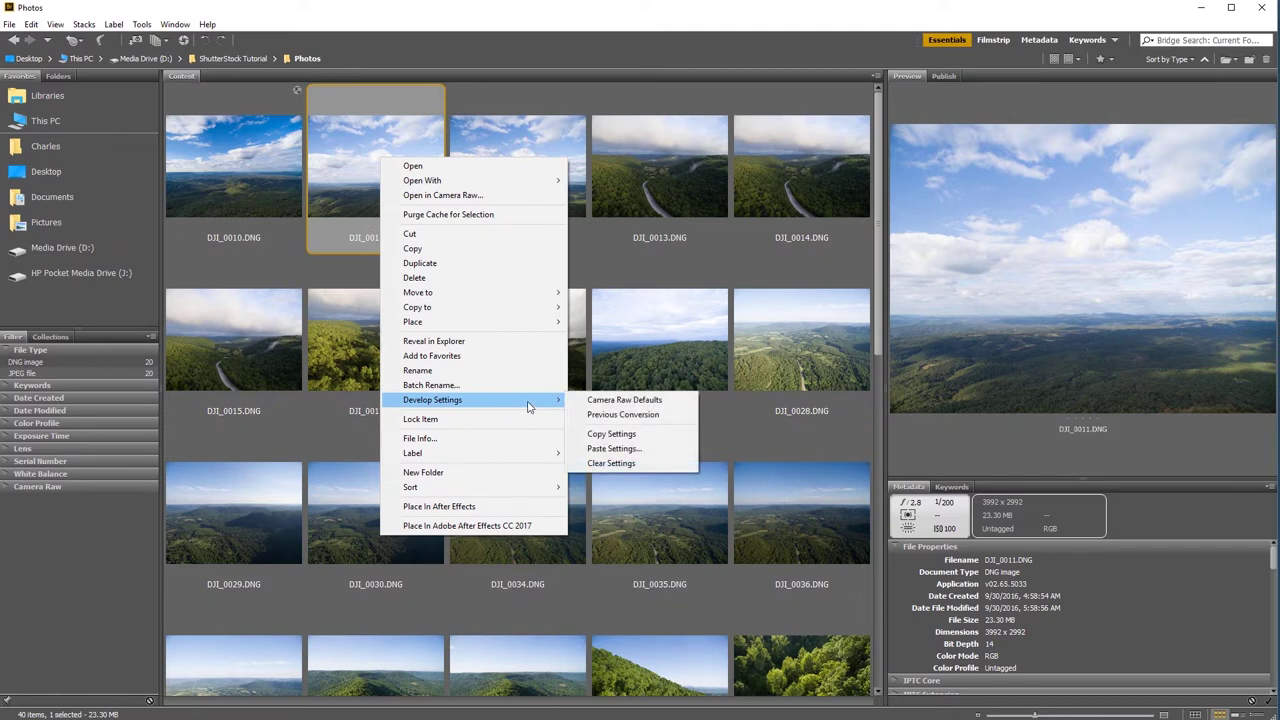
{"action": "left_click", "coordinate": [630, 452]}
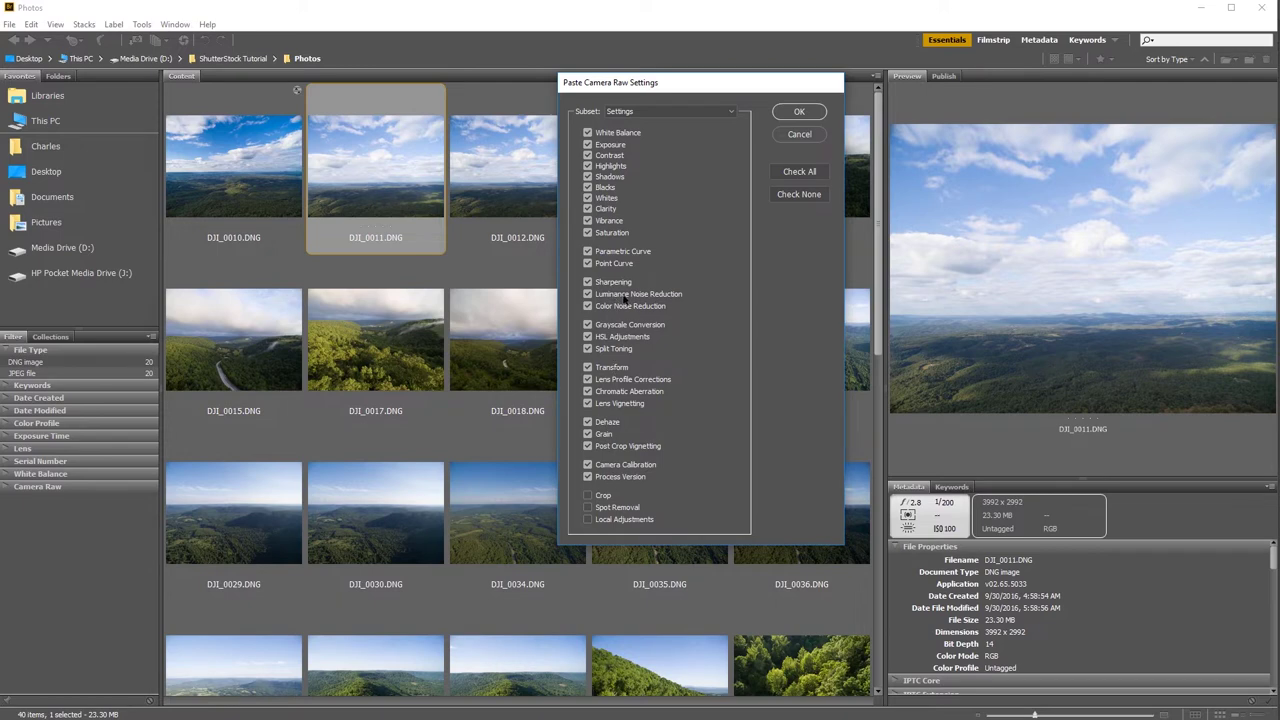
{"action": "left_click", "coordinate": [803, 113]}
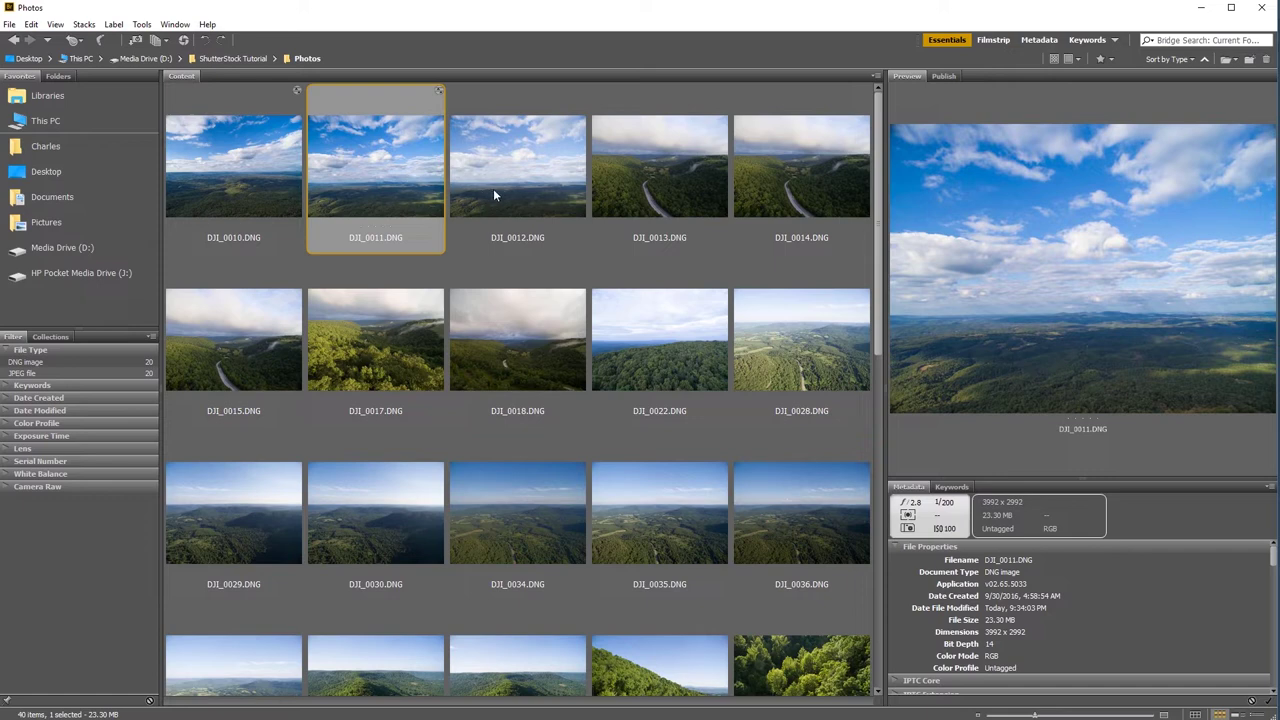
Step: Paste the copied develop settings onto the photos DJI_0012.DNG through DJI_0086.DNG with the default Settings subset
{"action": "left_click", "coordinate": [524, 168]}
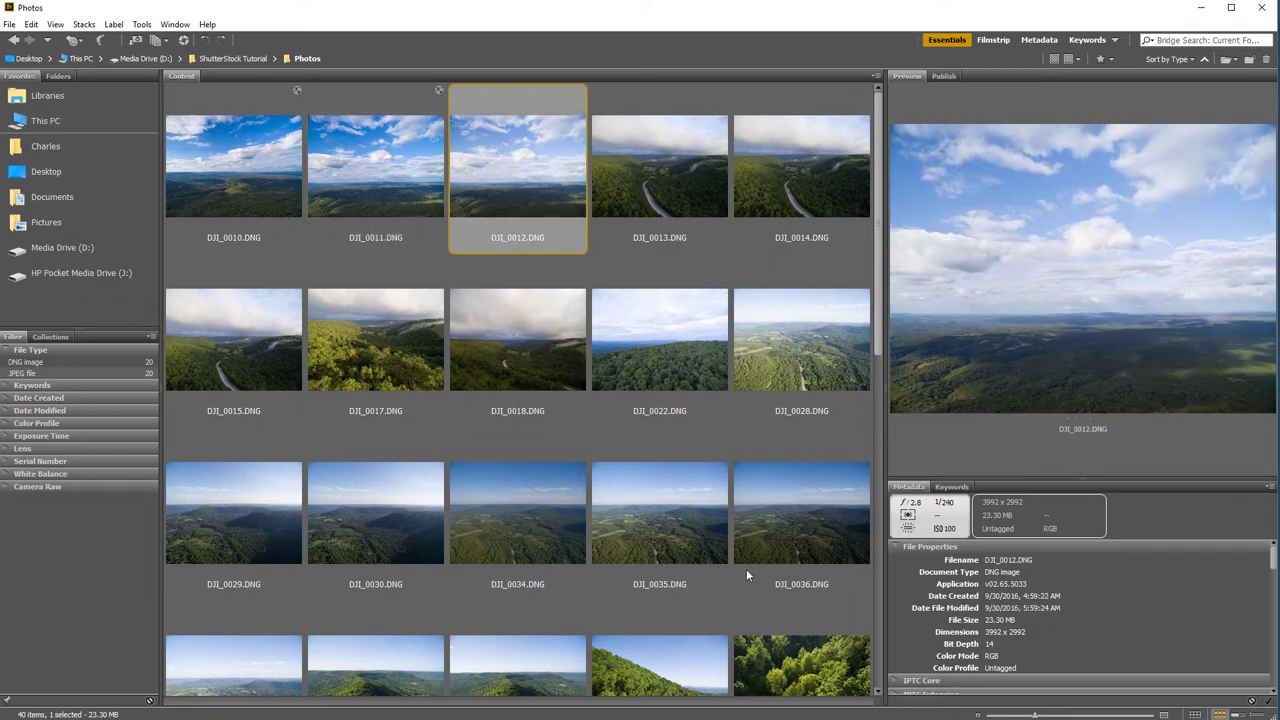
{"action": "scroll", "coordinate": [746, 569], "scroll_direction": "down", "scroll_amount": 1}
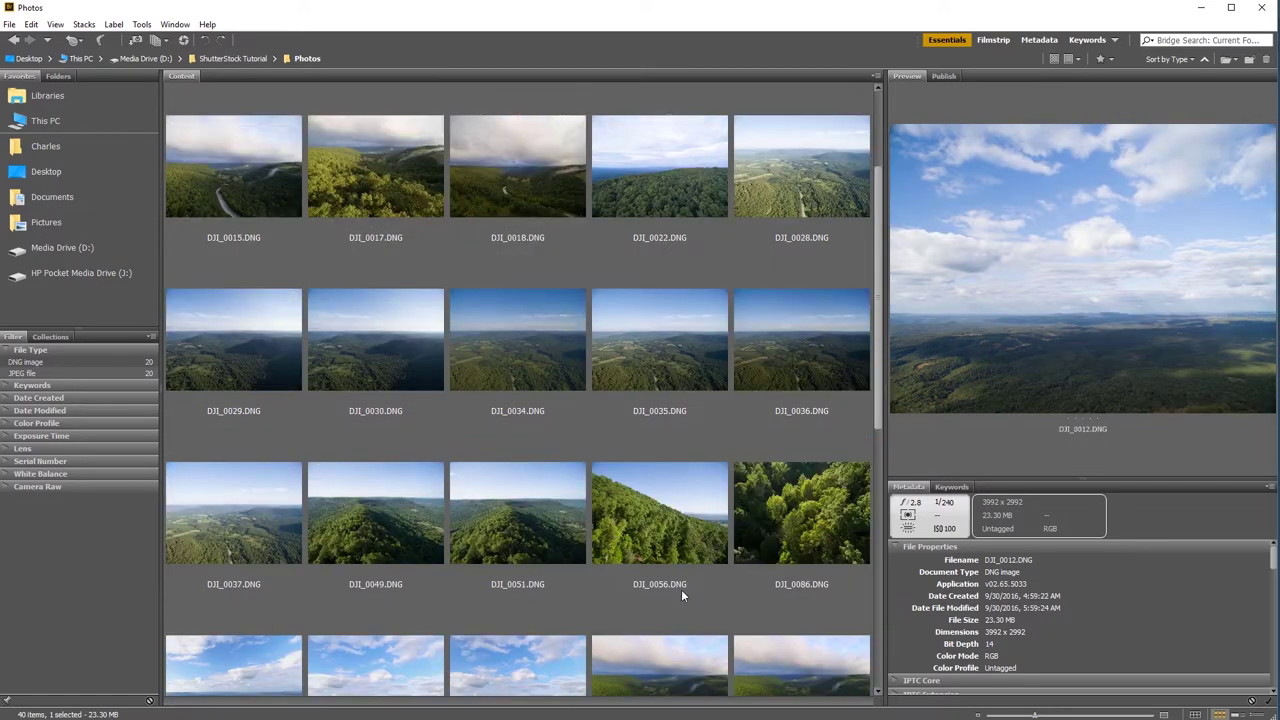
{"action": "left_click", "coordinate": [810, 545], "text": "shift"}
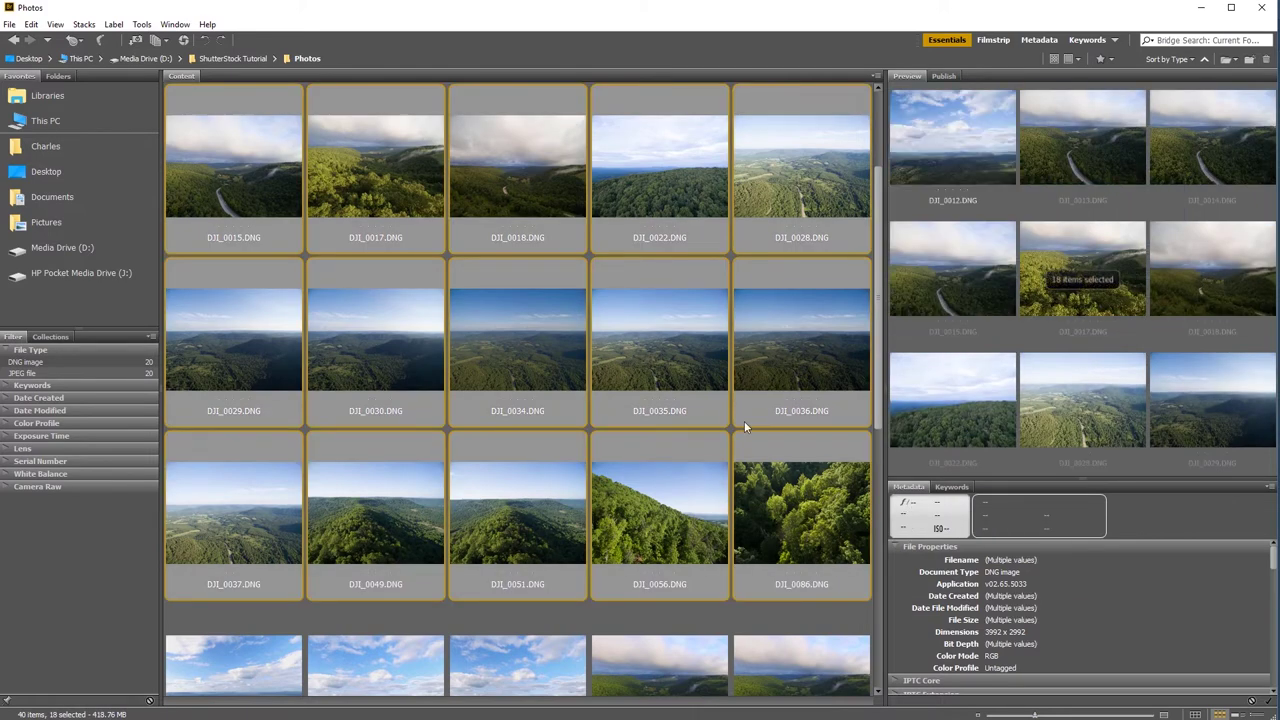
{"action": "scroll", "coordinate": [684, 256], "scroll_direction": "up", "scroll_amount": 1}
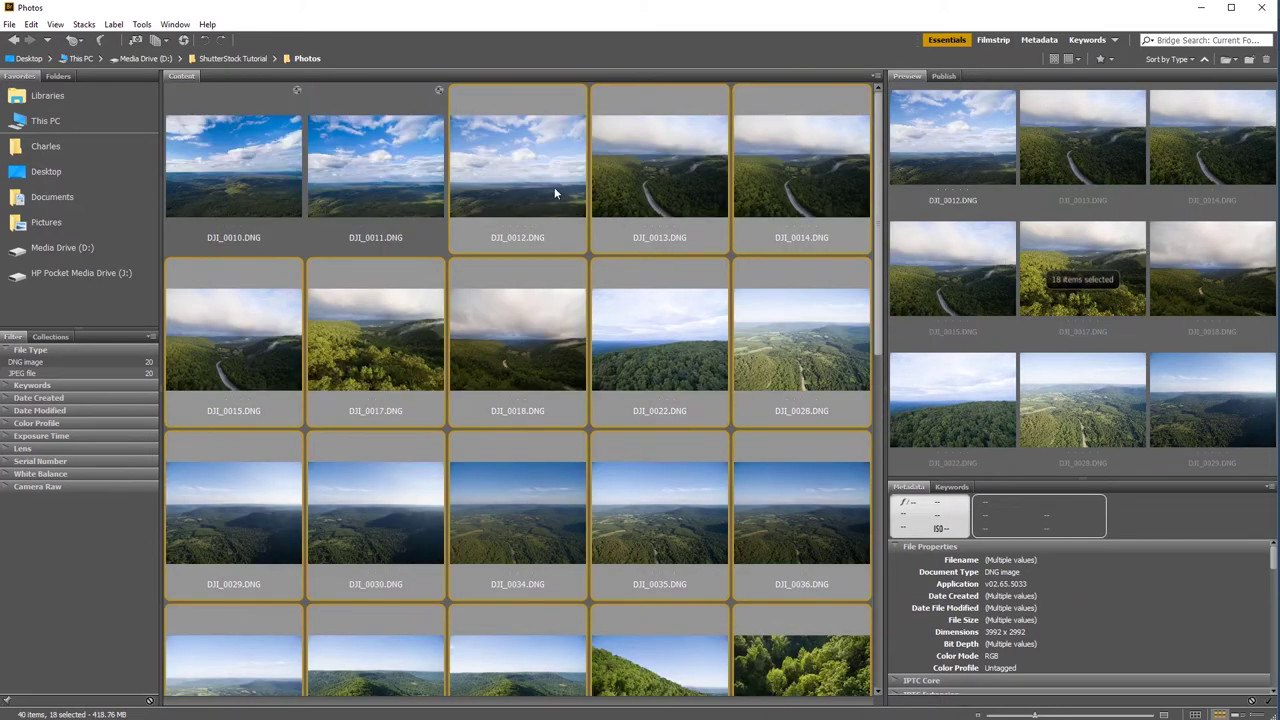
{"action": "right_click", "coordinate": [511, 168]}
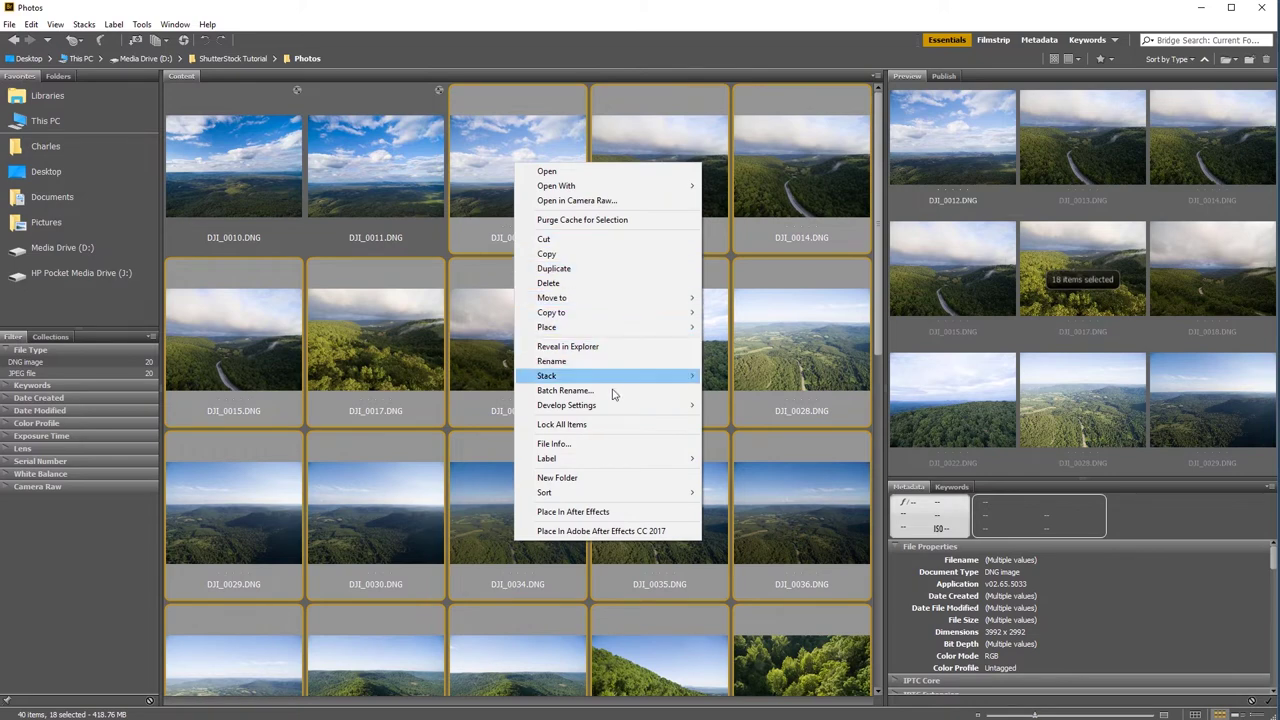
{"action": "mouse_move", "coordinate": [610, 410]}
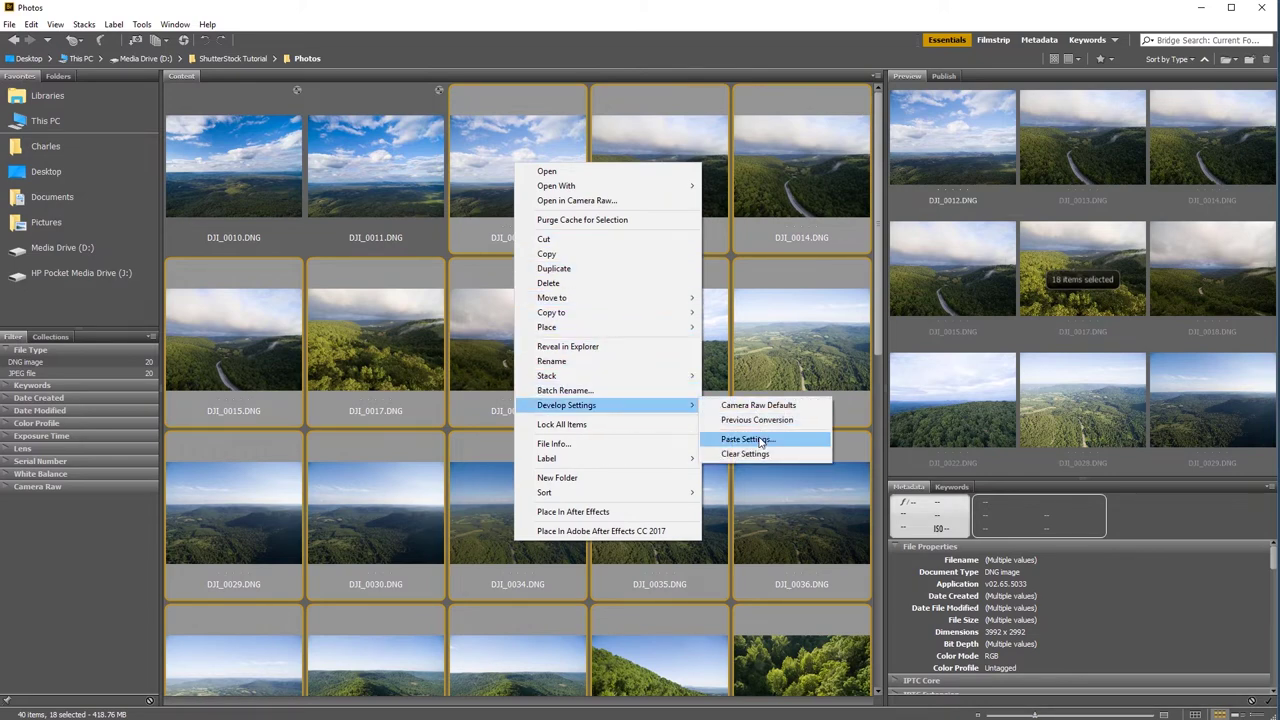
{"action": "left_click", "coordinate": [761, 441]}
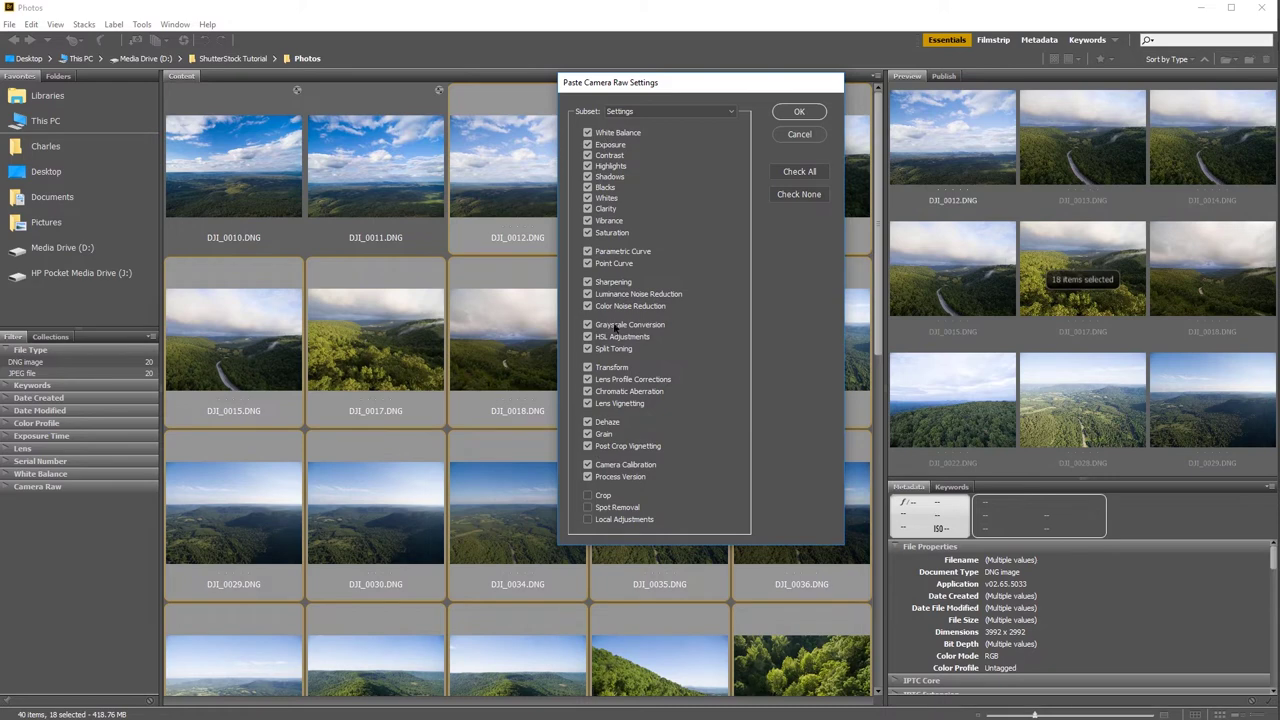
{"action": "left_click", "coordinate": [798, 112]}
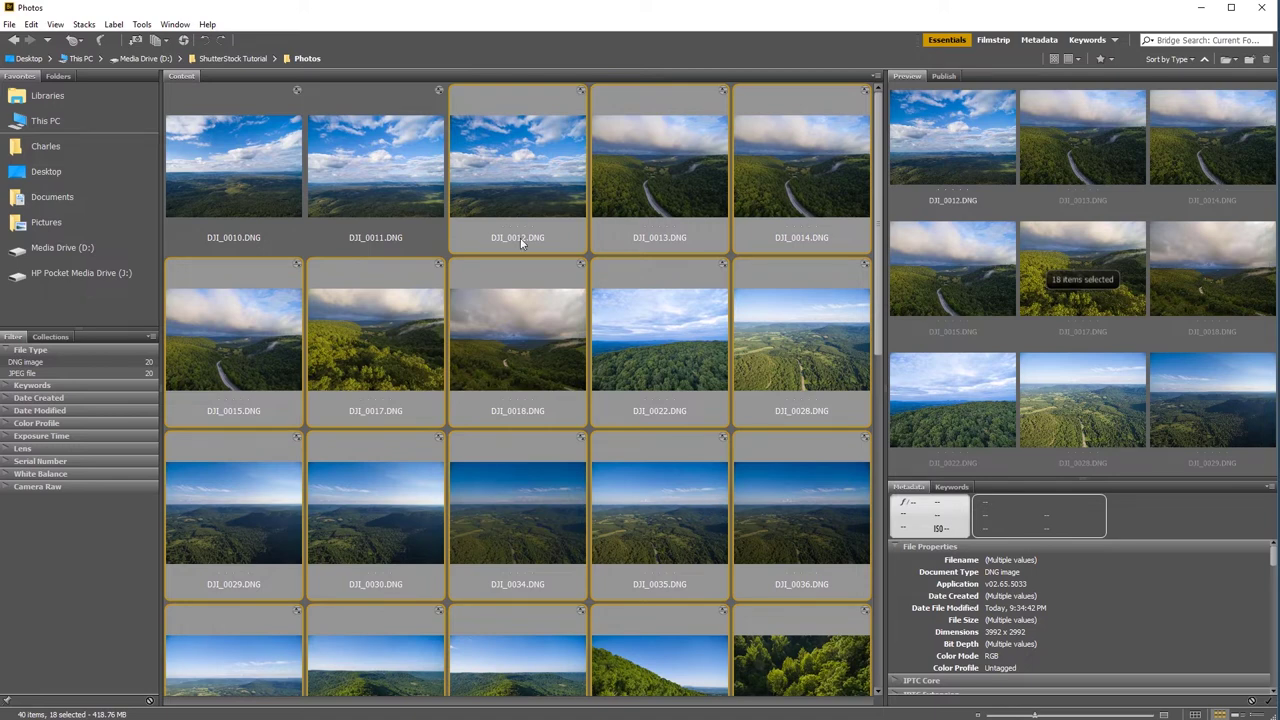
Step: Load DJI_0010.DNG through DJI_0086.DNG into Photoshop's Image Processor and set the processed images to save in the same location
{"action": "key", "text": "Home"}
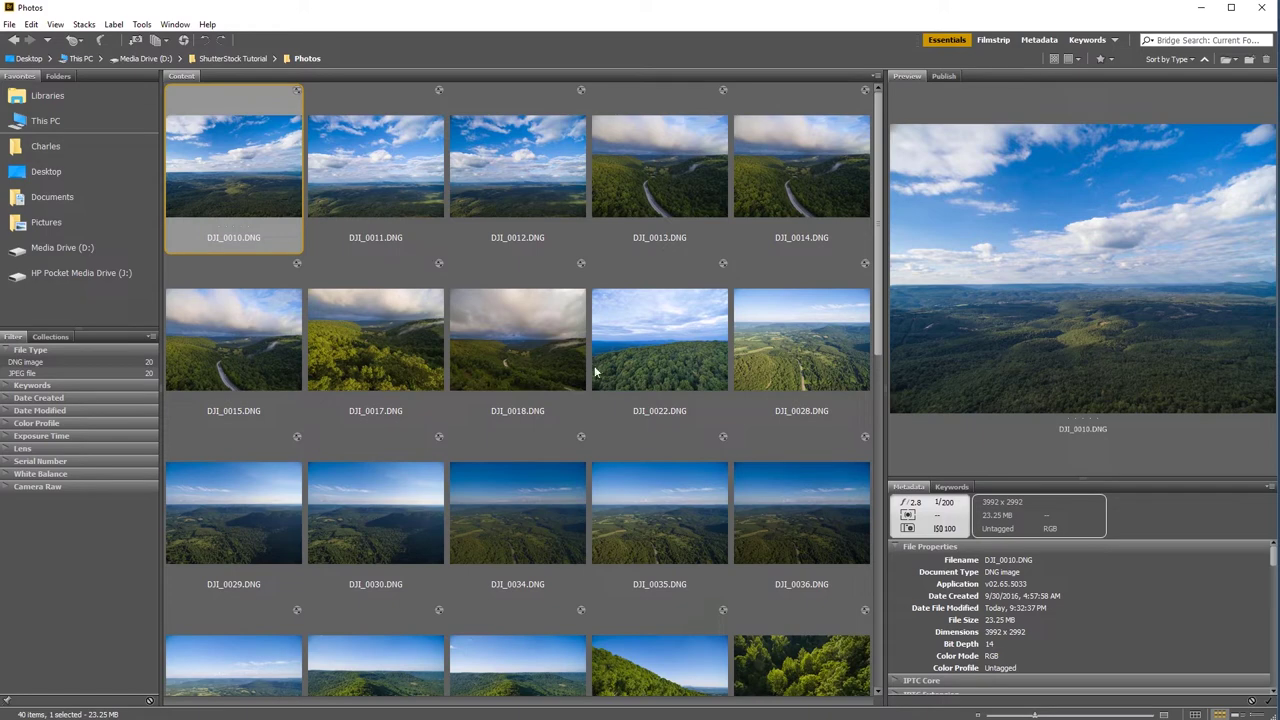
{"action": "left_click", "coordinate": [776, 672], "text": "shift"}
{"action": "scroll", "coordinate": [769, 526], "scroll_direction": "down", "scroll_amount": 1}
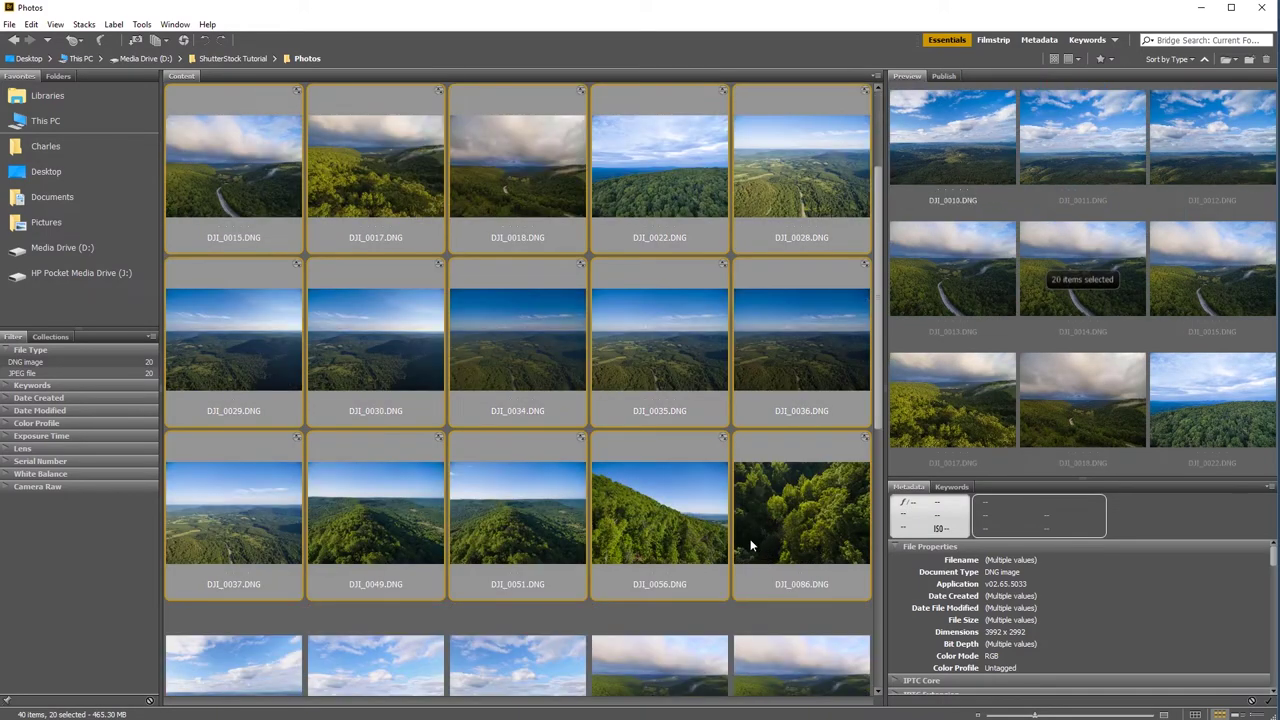
{"action": "scroll", "coordinate": [671, 503], "scroll_direction": "up", "scroll_amount": 1}
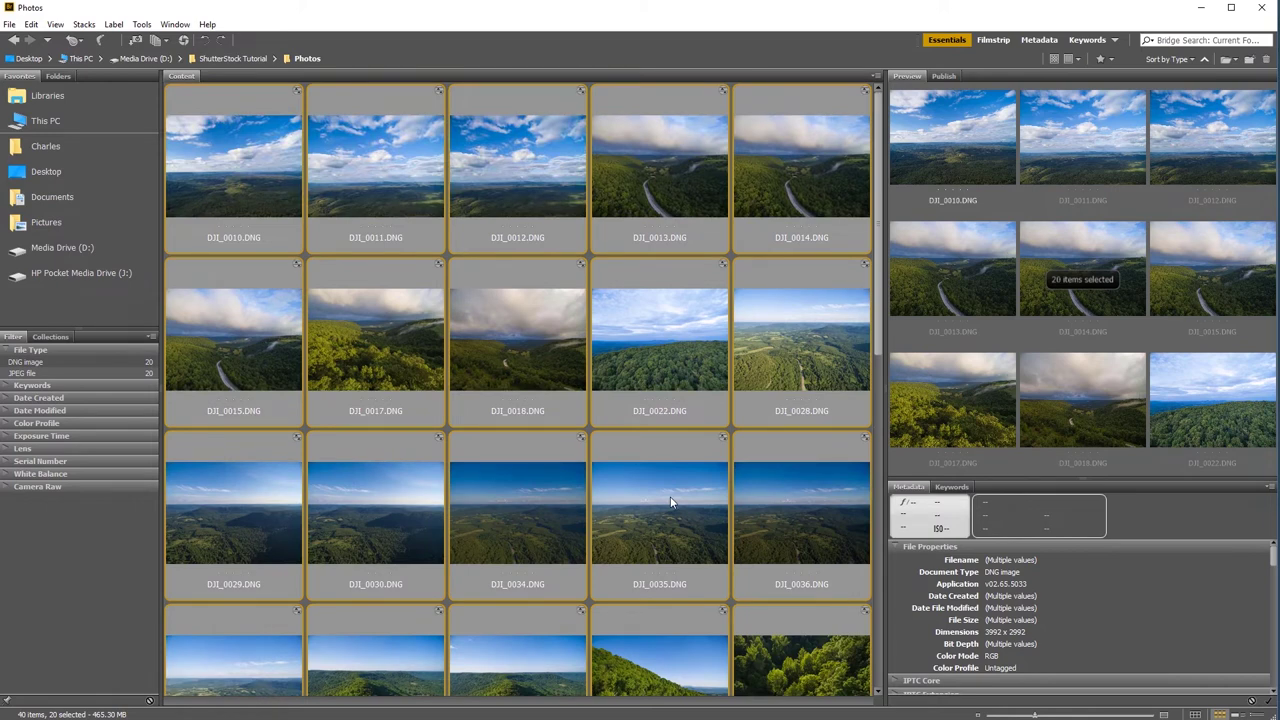
{"action": "left_click", "coordinate": [141, 25]}
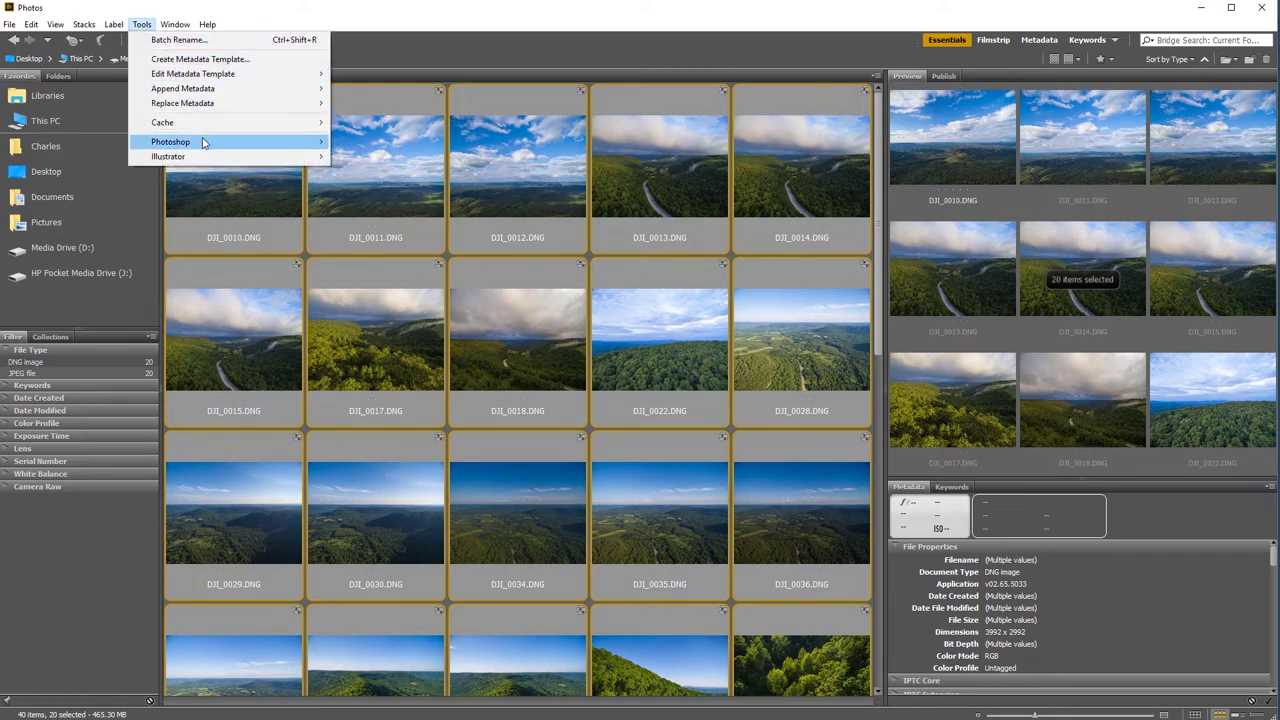
{"action": "mouse_move", "coordinate": [205, 142]}
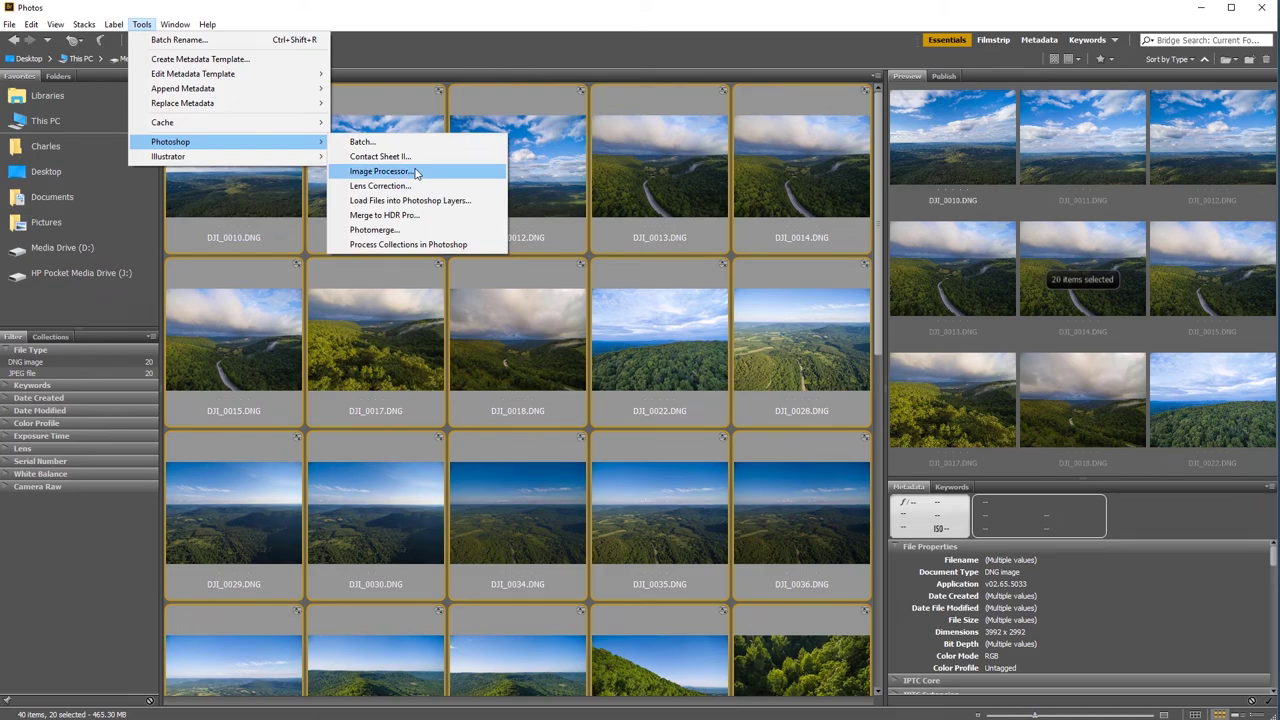
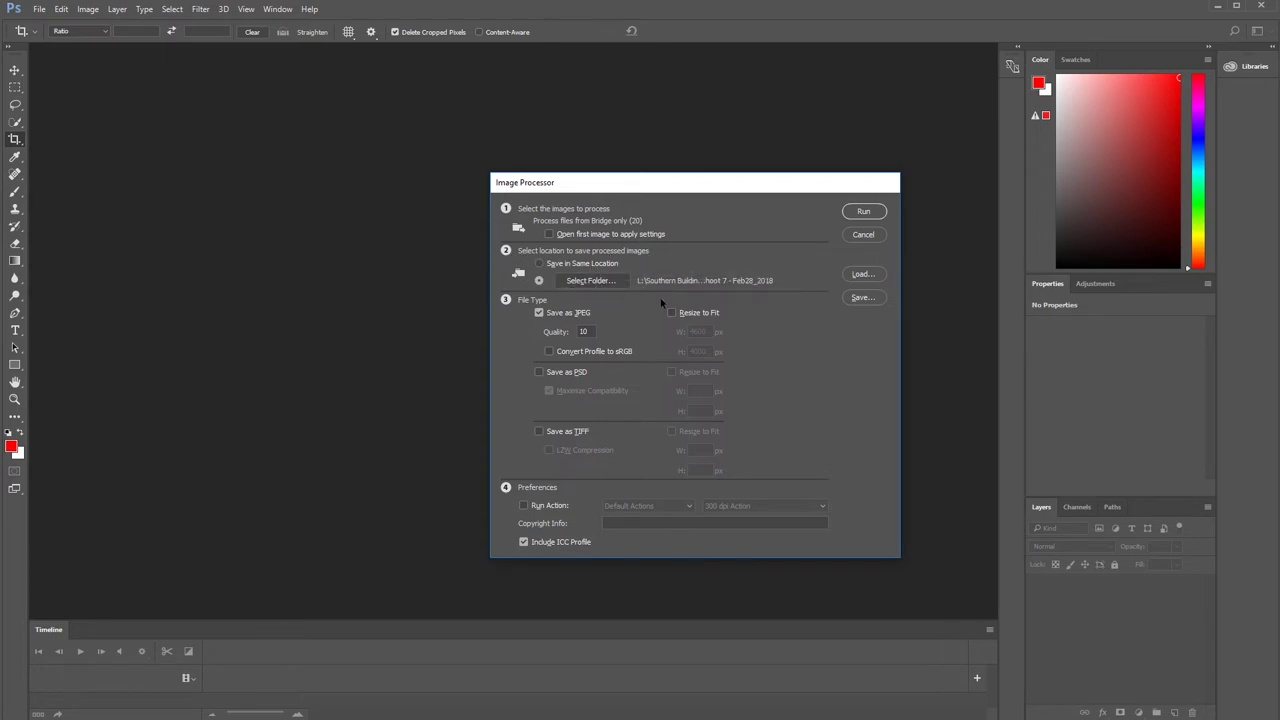
{"action": "left_click", "coordinate": [551, 265]}
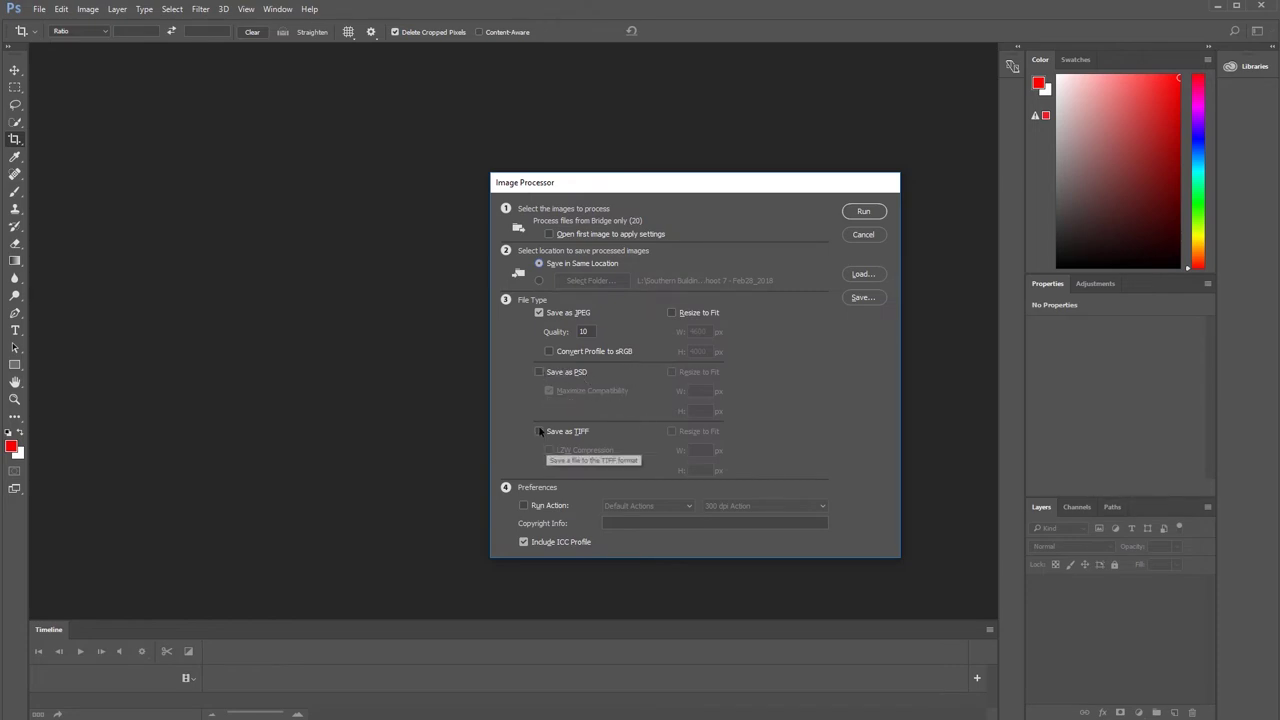
{"action": "left_click", "coordinate": [539, 372]}
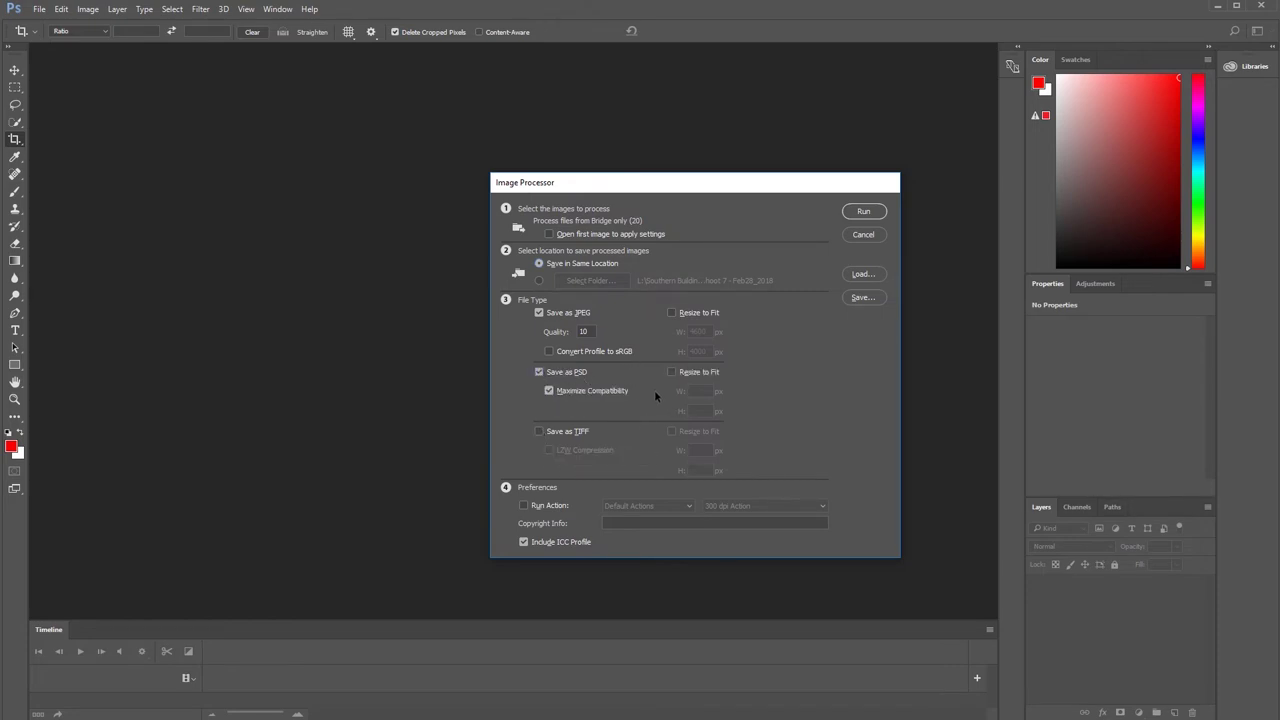
{"action": "left_click", "coordinate": [539, 372]}
{"action": "left_click", "coordinate": [523, 506]}
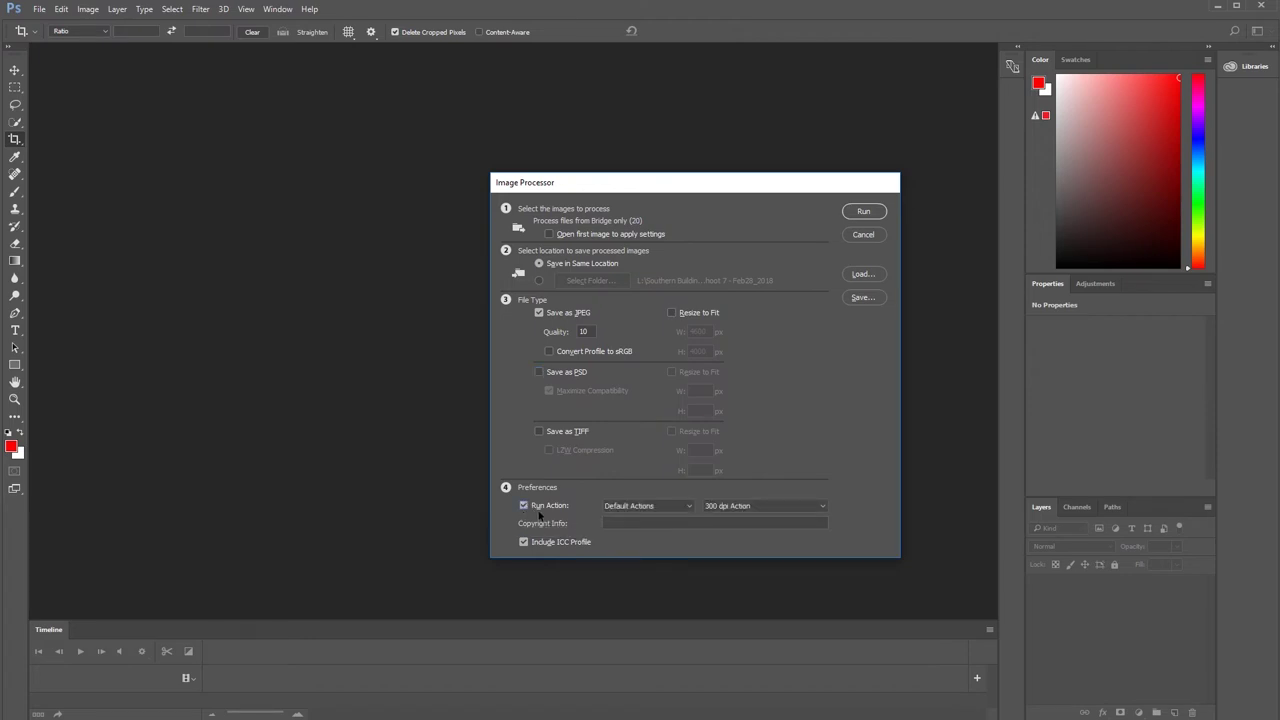
{"action": "left_click", "coordinate": [765, 511]}
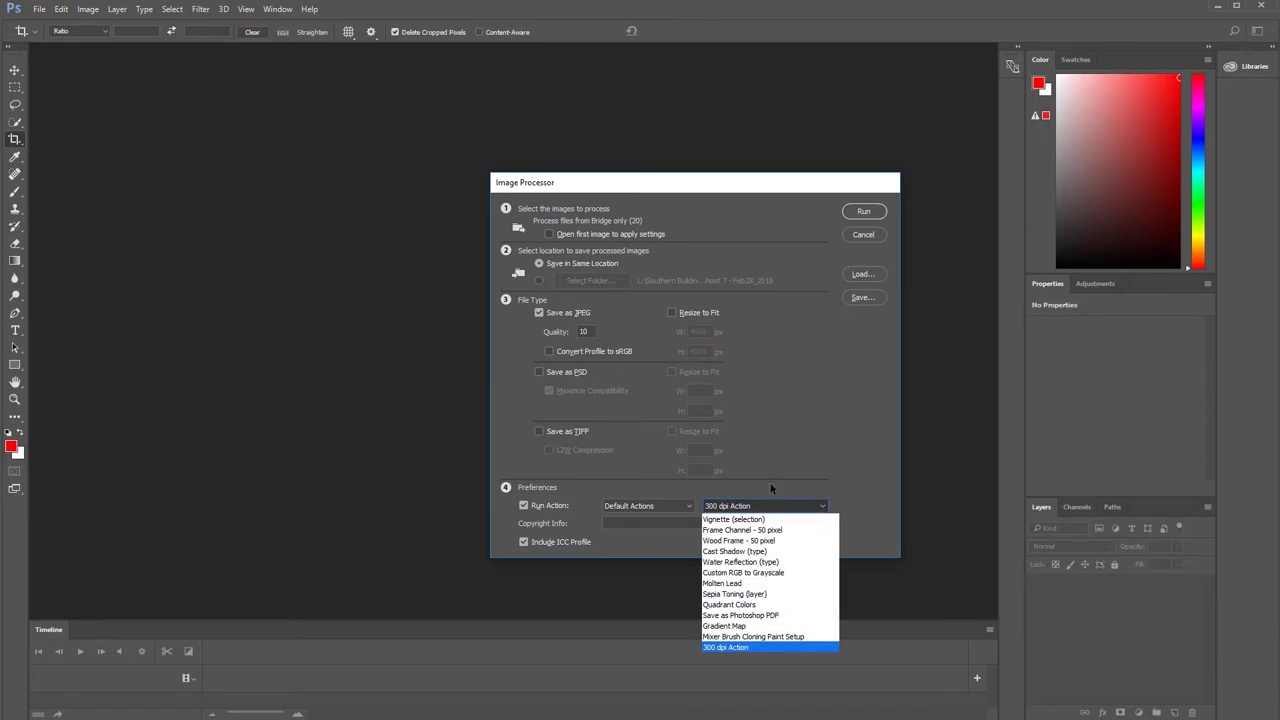
{"action": "left_click", "coordinate": [771, 489]}
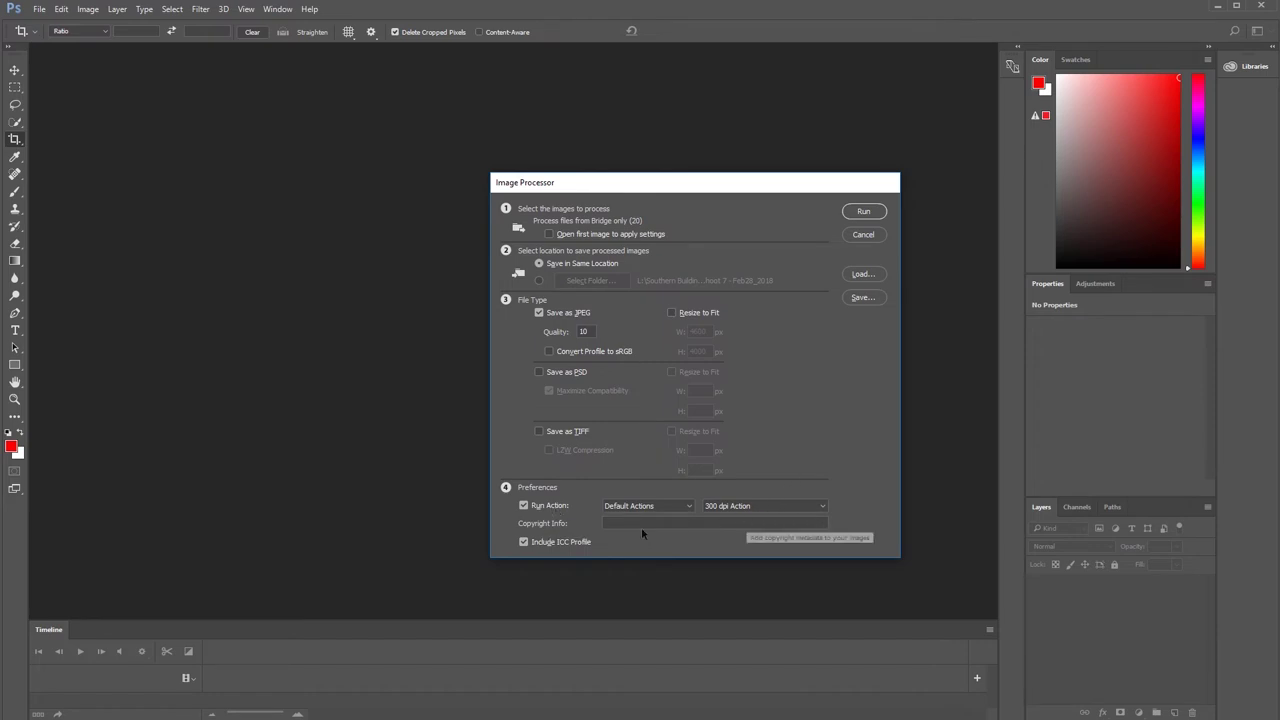
{"action": "left_click", "coordinate": [525, 507]}
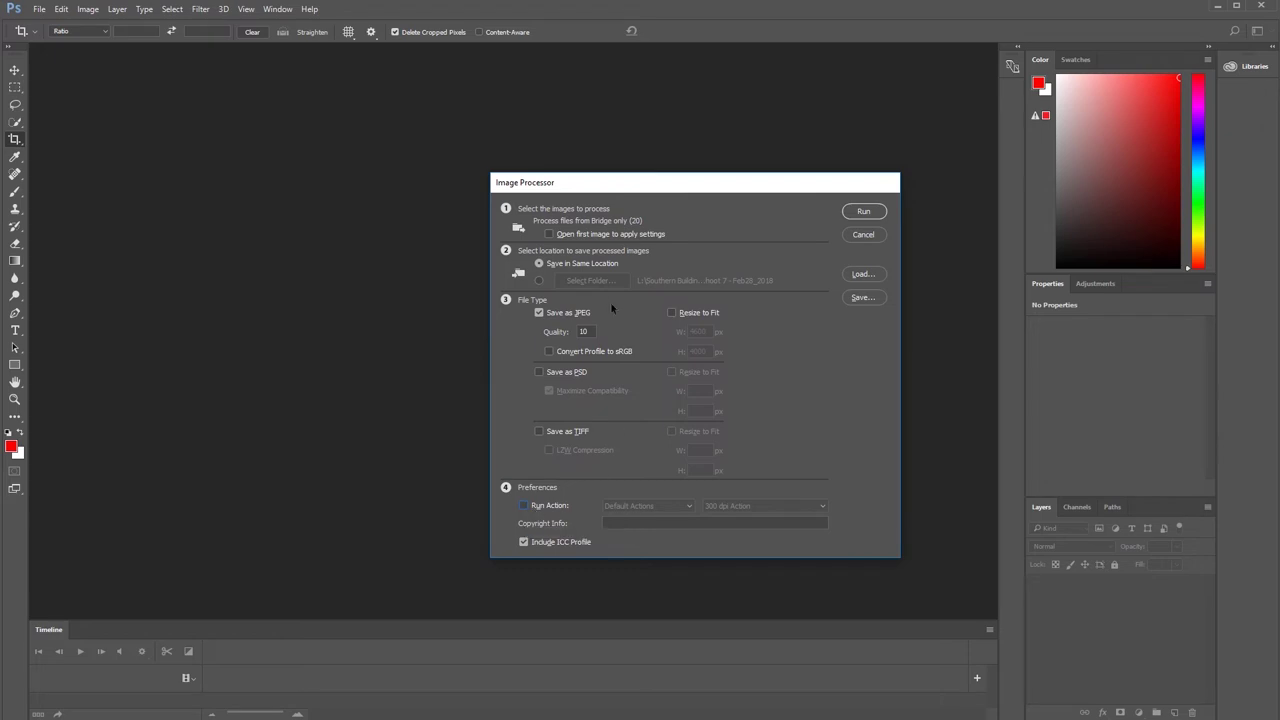
Step: Run the JPEG conversion at quality 10, return to Bridge and open the generated JPEG folder
{"action": "left_click", "coordinate": [864, 212]}
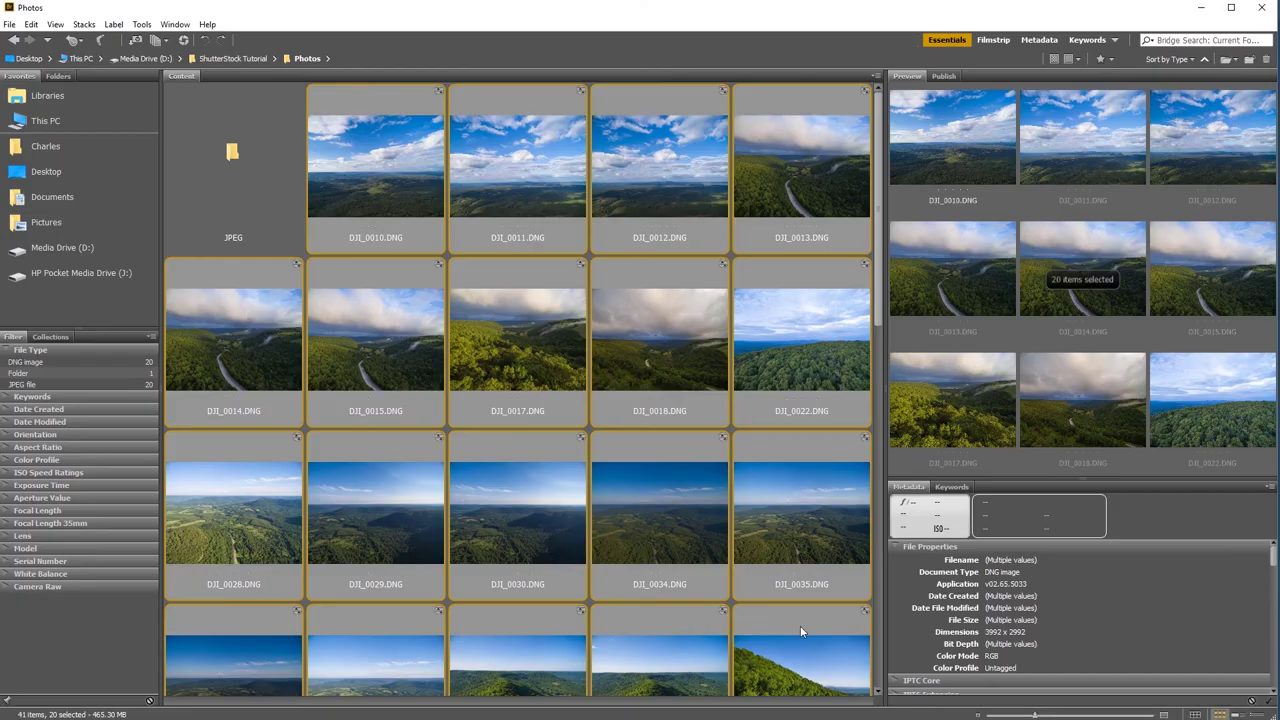
{"action": "left_click", "coordinate": [250, 163]}
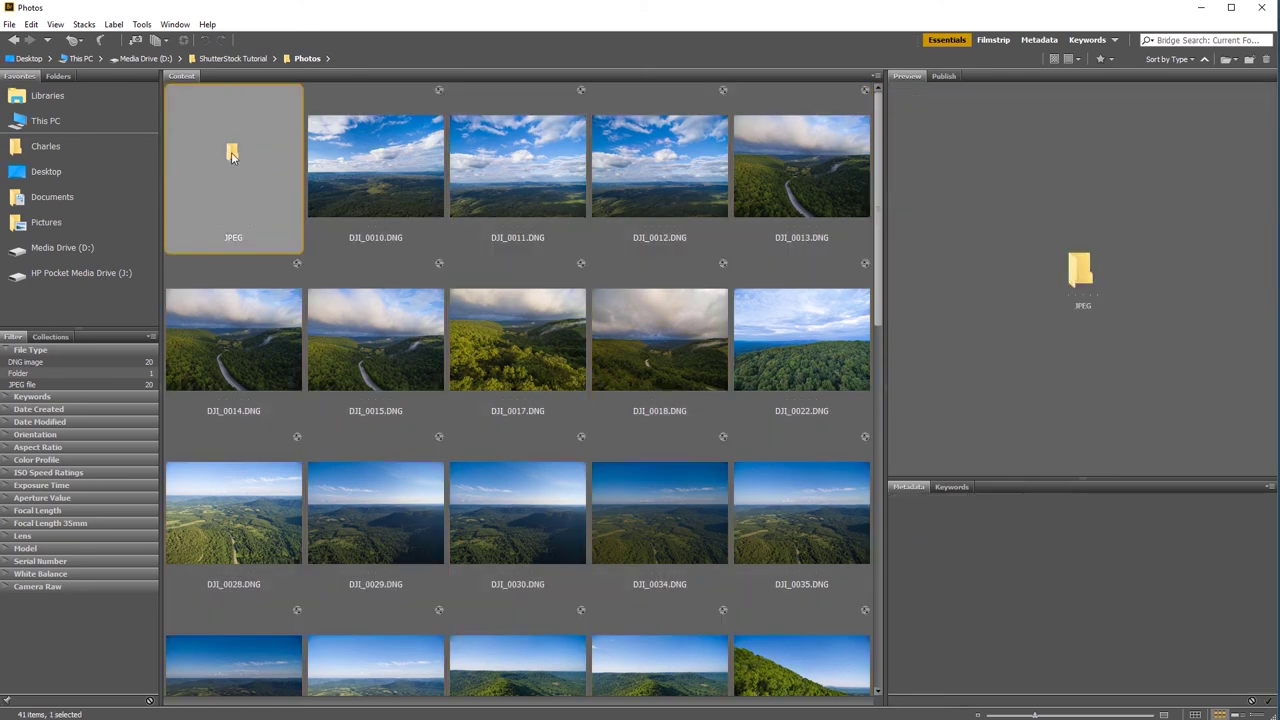
{"action": "double_click", "coordinate": [232, 156]}
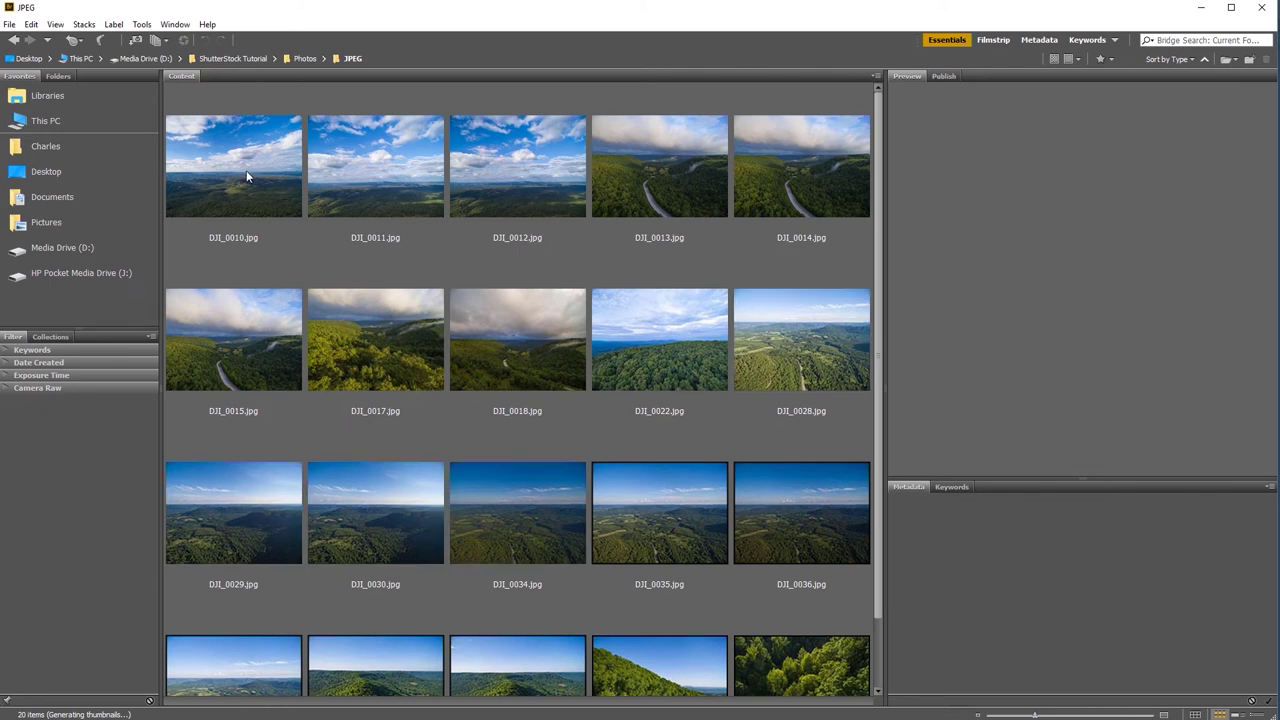
Step: Select all the converted photos in the JPEG folder and start a Batch Rename on them
{"action": "left_click", "coordinate": [246, 170]}
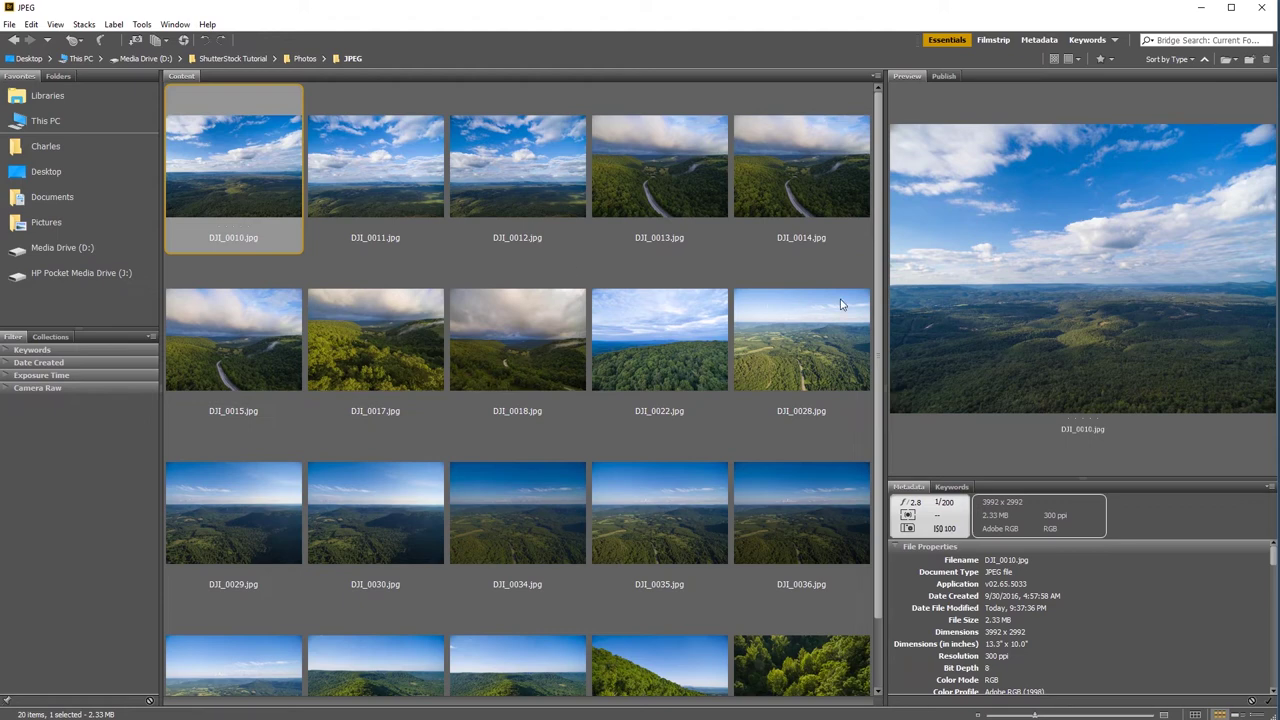
{"action": "mouse_move", "coordinate": [879, 290]}
{"action": "left_mouse_down"}
{"action": "mouse_move", "coordinate": [878, 369]}
{"action": "mouse_move", "coordinate": [891, 268]}
{"action": "left_mouse_up"}
{"action": "scroll", "coordinate": [760, 419], "scroll_direction": "down", "scroll_amount": 1}
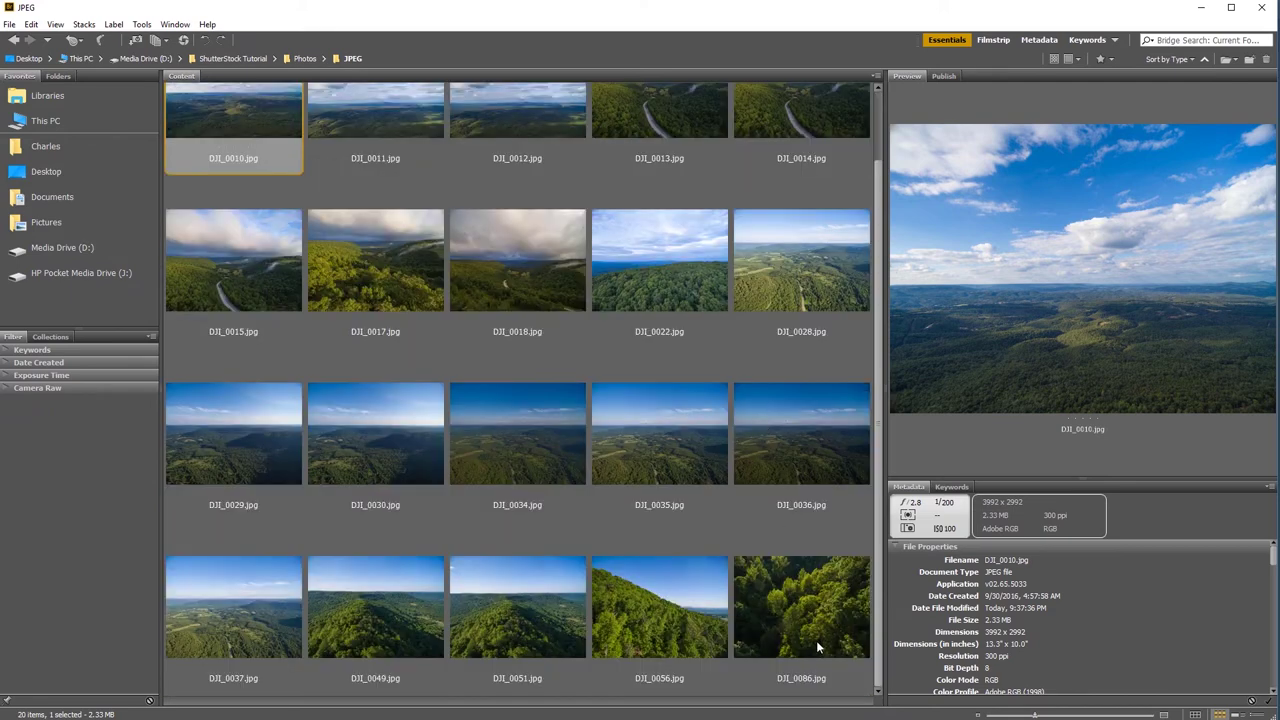
{"action": "key", "text": "ctrl+a"}
{"action": "scroll", "coordinate": [736, 544], "scroll_direction": "up", "scroll_amount": 1}
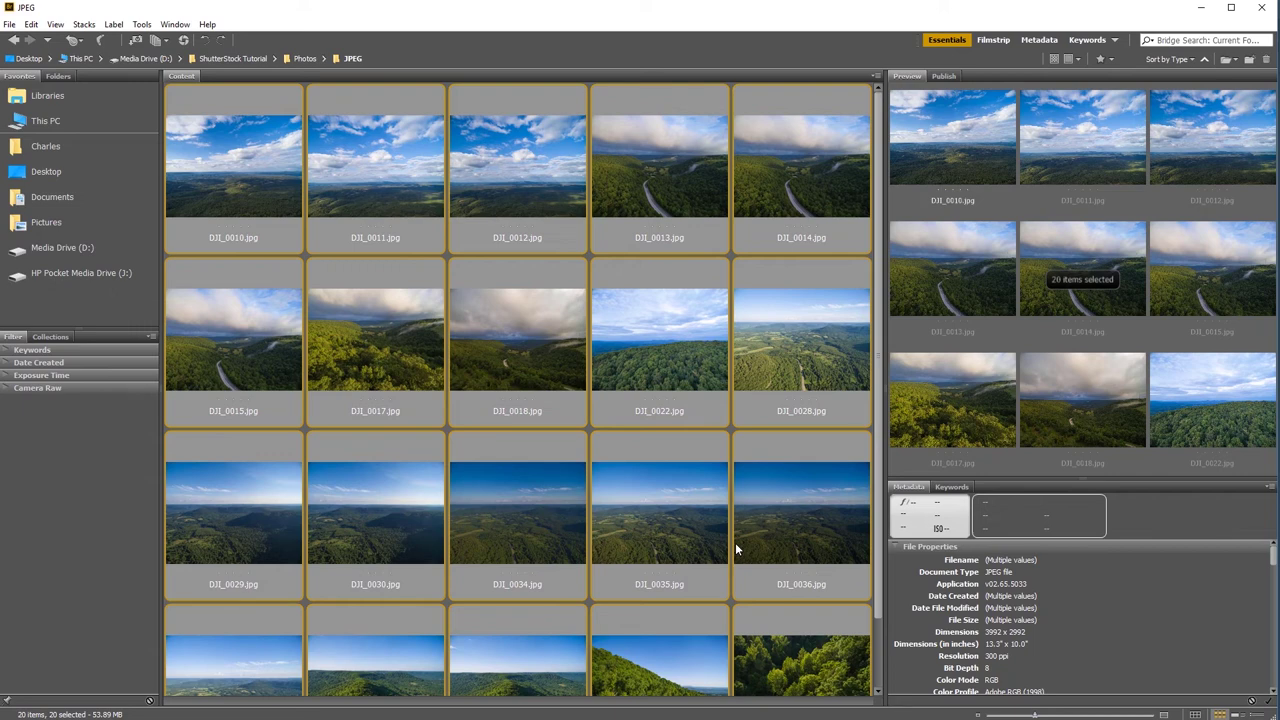
{"action": "right_click", "coordinate": [519, 333]}
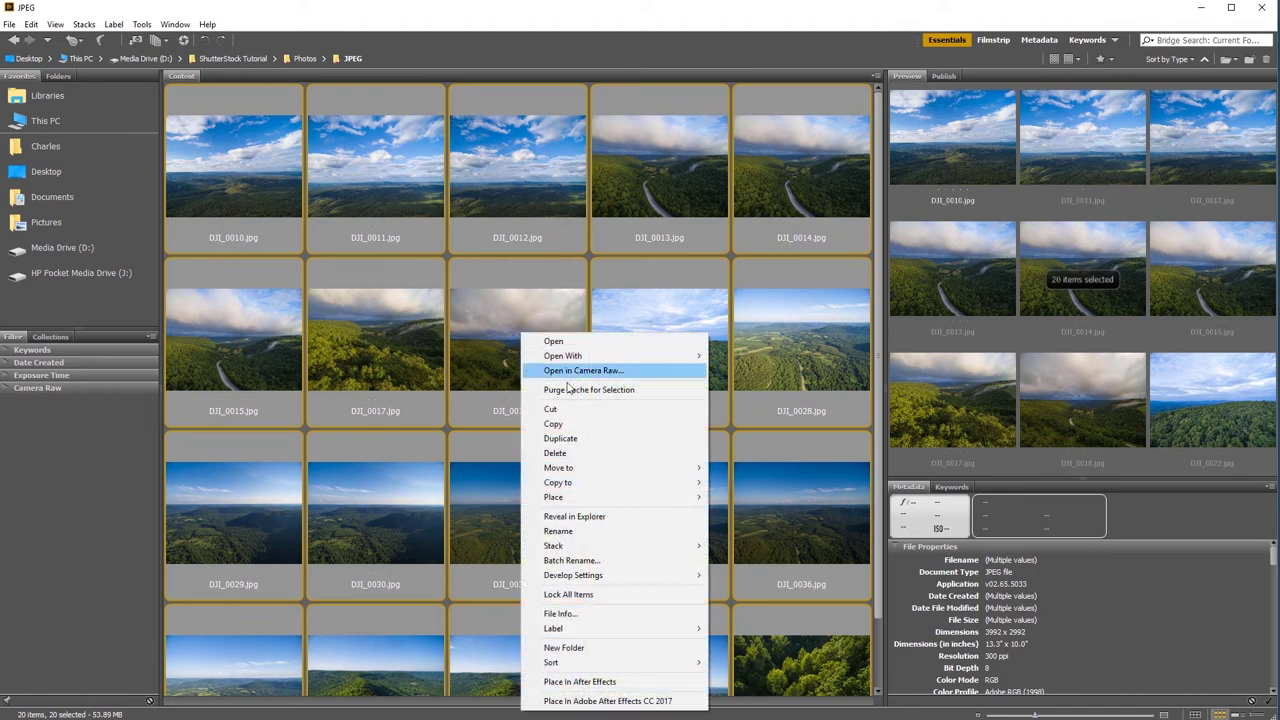
{"action": "left_click", "coordinate": [598, 562]}
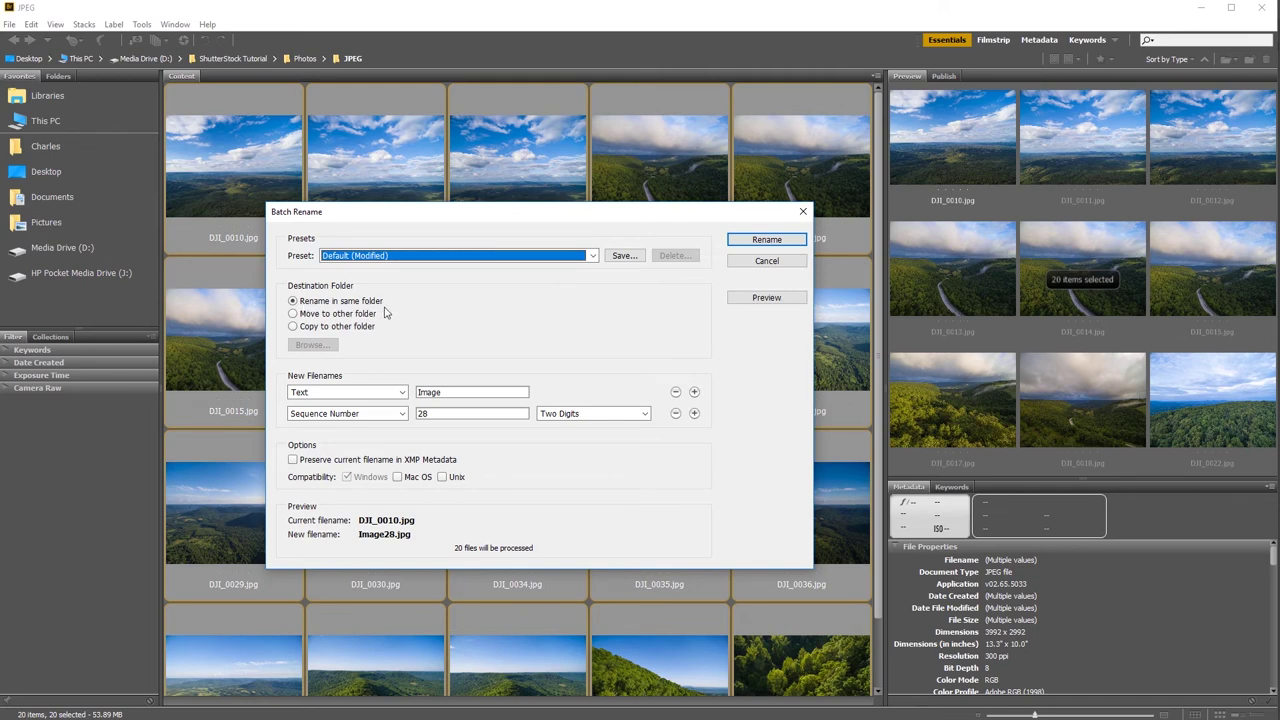
Step: Set the first part of the new filenames to the text "Client Image_"
{"action": "left_click", "coordinate": [328, 397]}
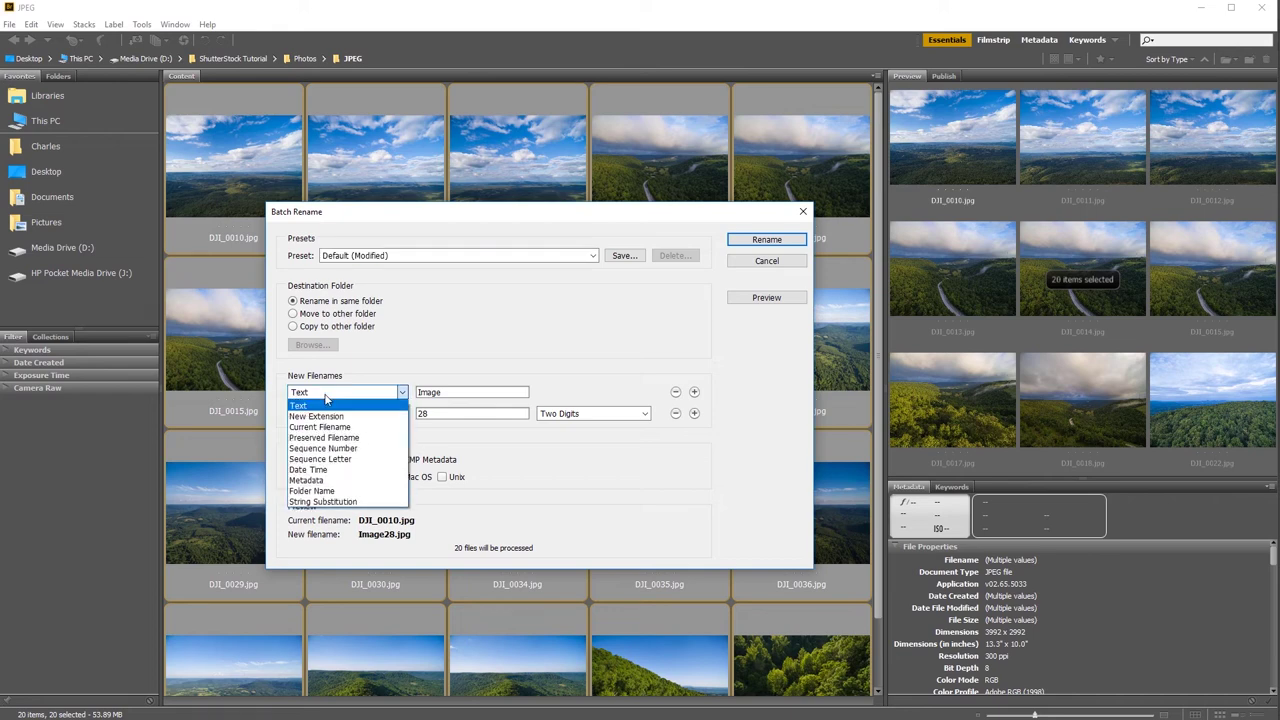
{"action": "left_click", "coordinate": [300, 405]}
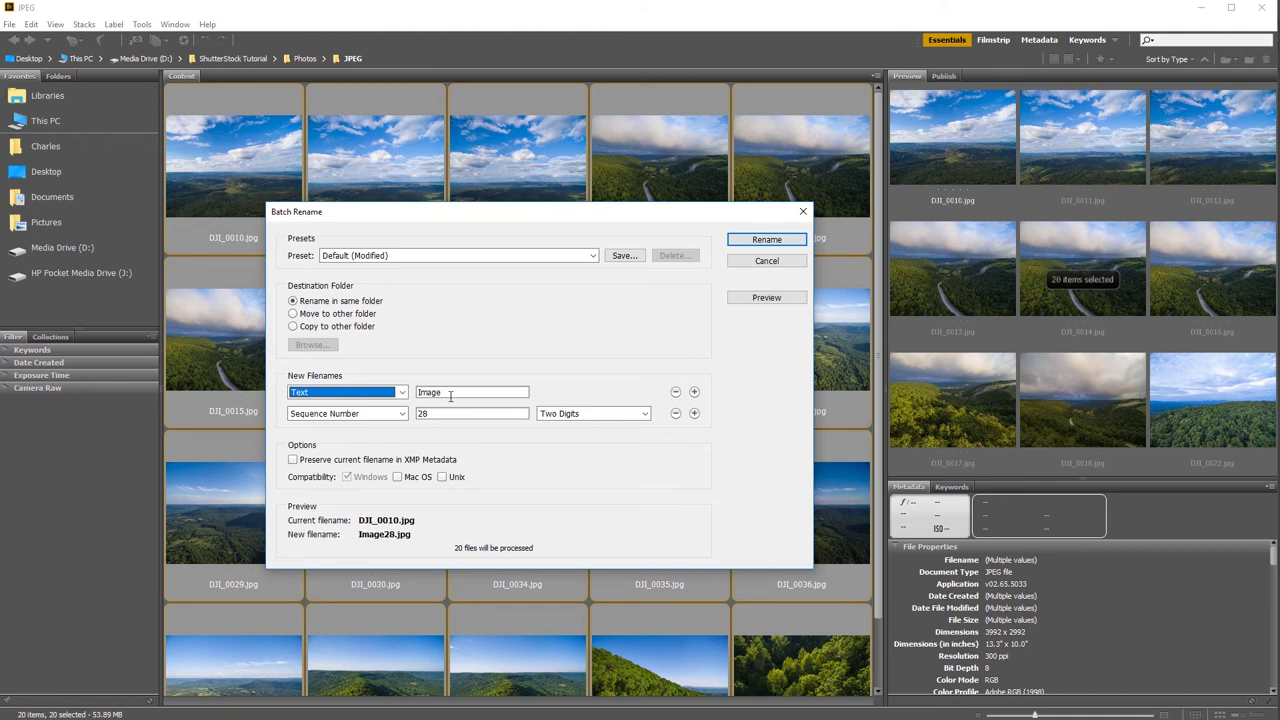
{"action": "double_click", "coordinate": [450, 394]}
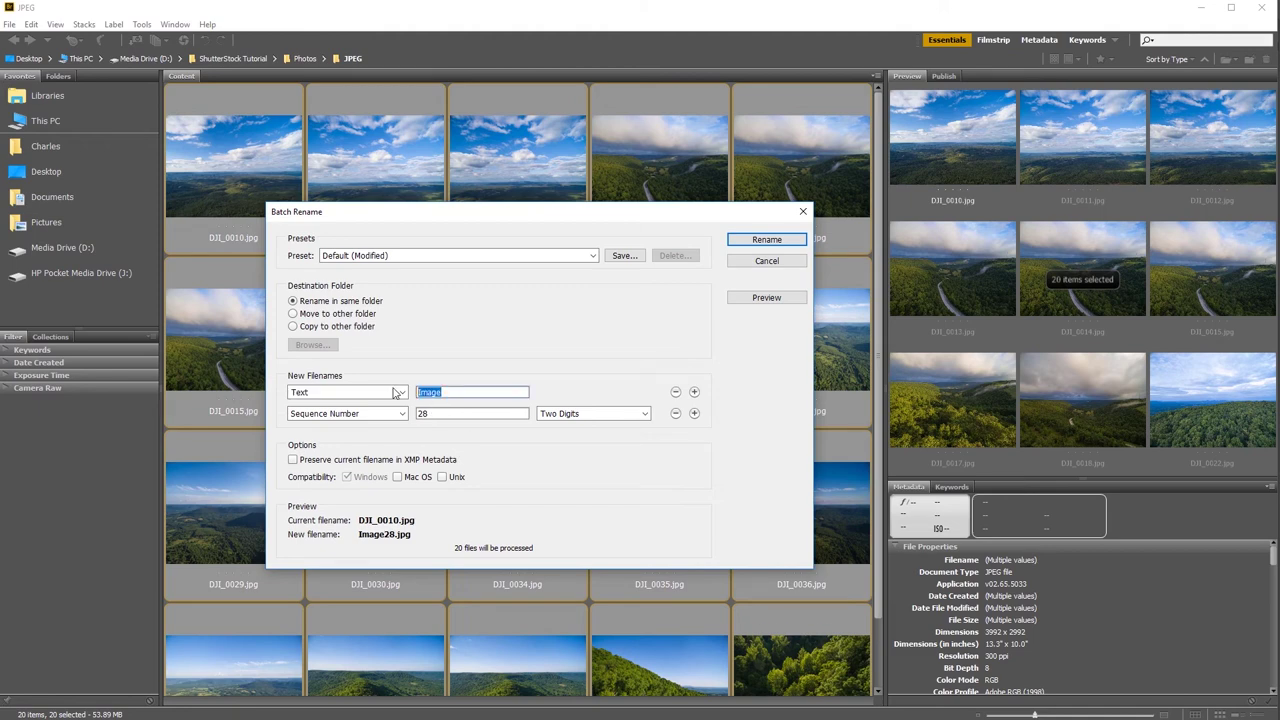
{"action": "type", "text": "Client Image"}
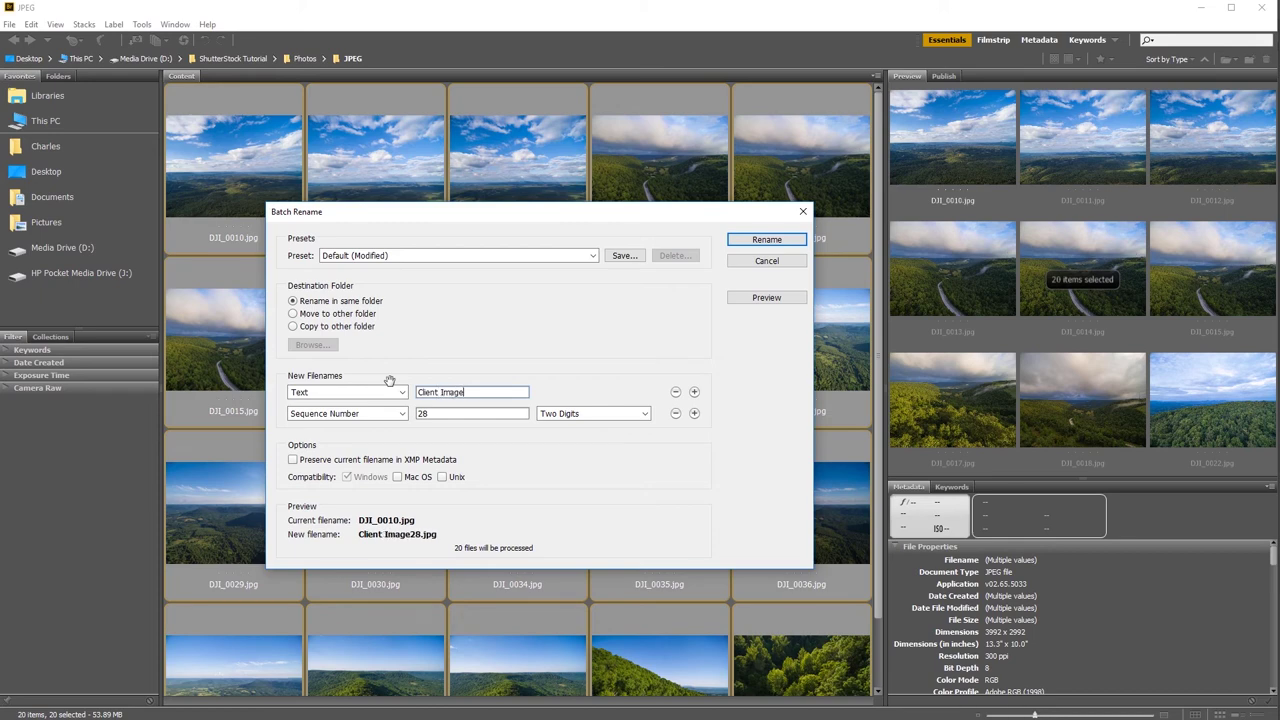
{"action": "type", "text": "_"}
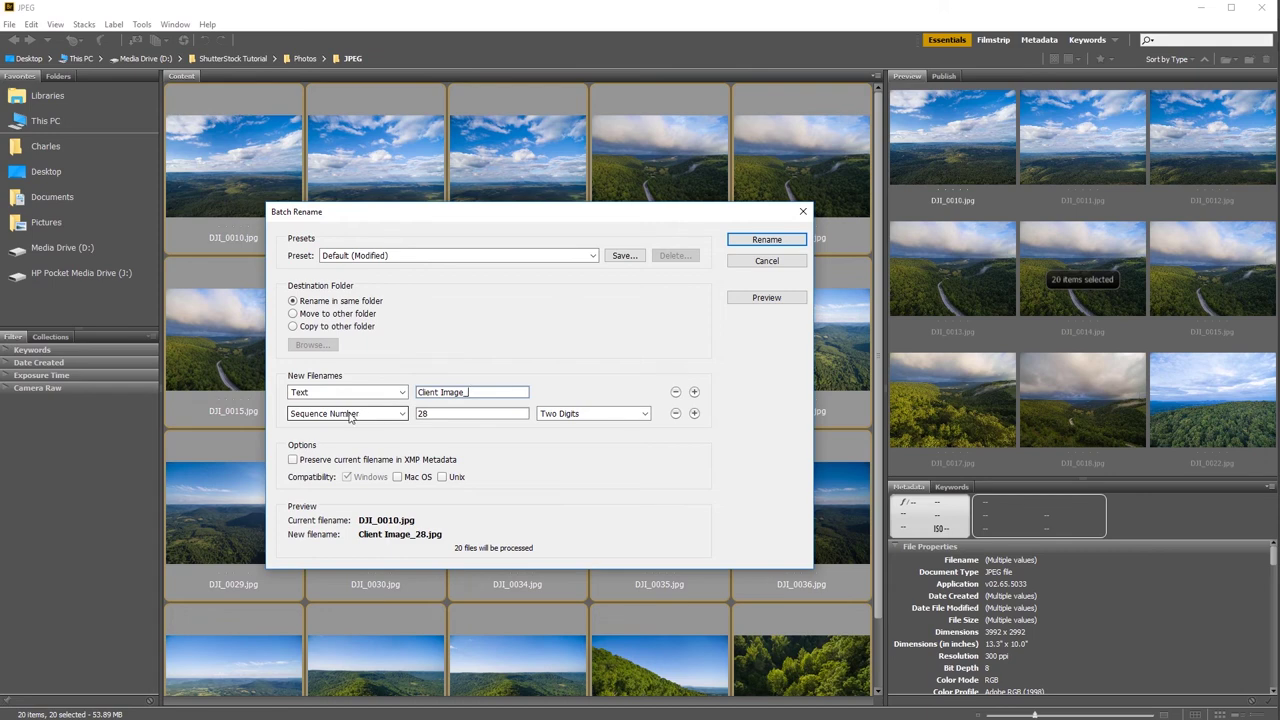
Step: Change the second part of the new filenames to an uppercase Sequence Letter
{"action": "left_click", "coordinate": [313, 417]}
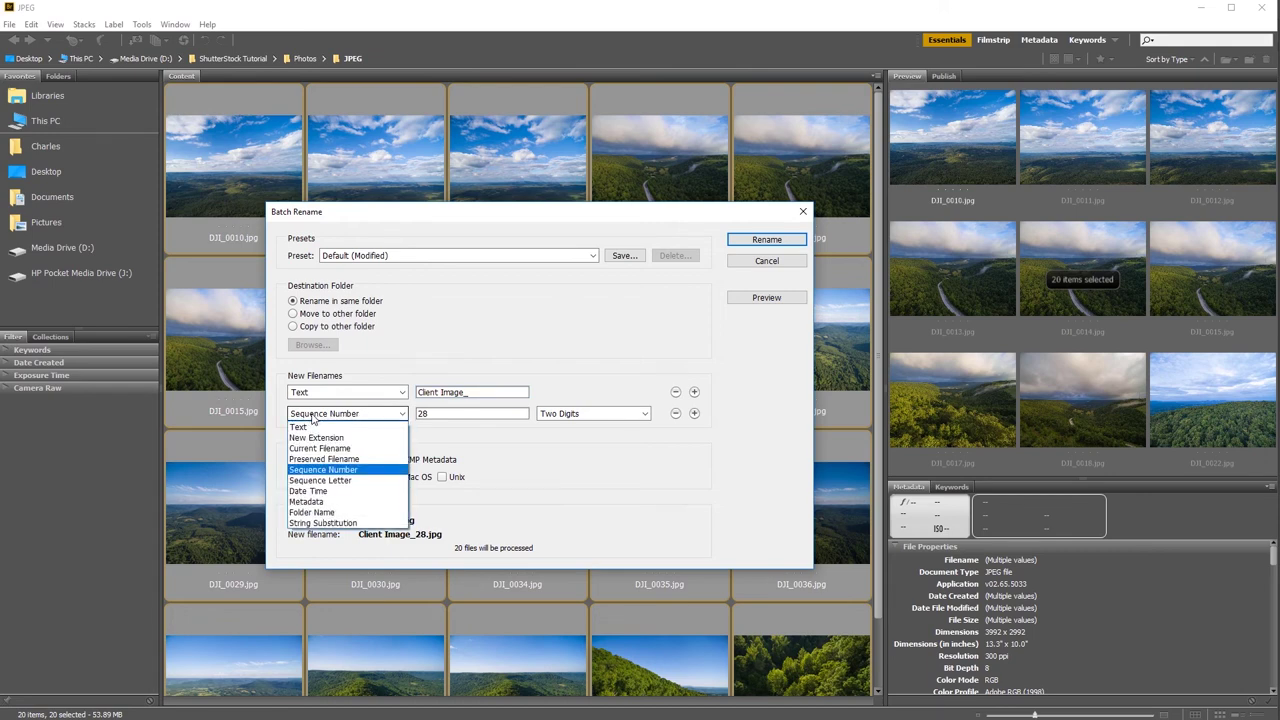
{"action": "left_click", "coordinate": [342, 472]}
{"action": "left_click", "coordinate": [343, 414]}
{"action": "left_click", "coordinate": [350, 480]}
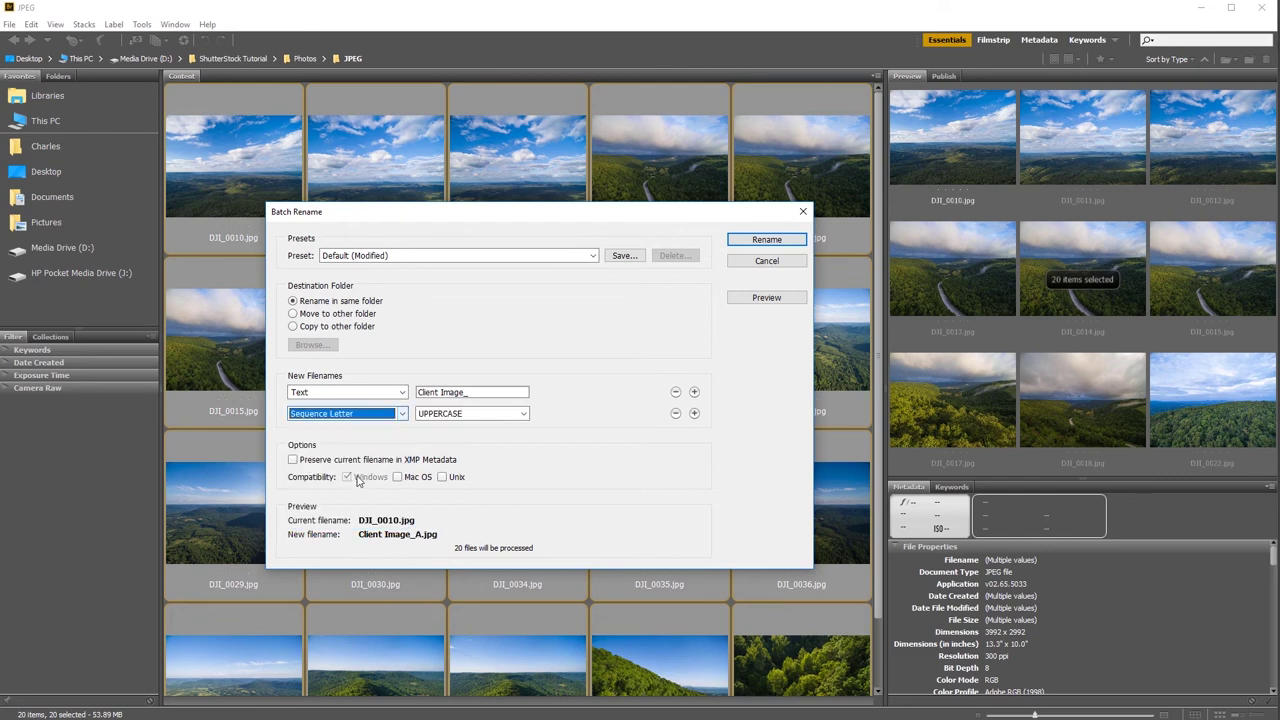
Step: Change the second part of the new filenames to a two-digit Sequence Number starting at 1
{"action": "left_click", "coordinate": [360, 415]}
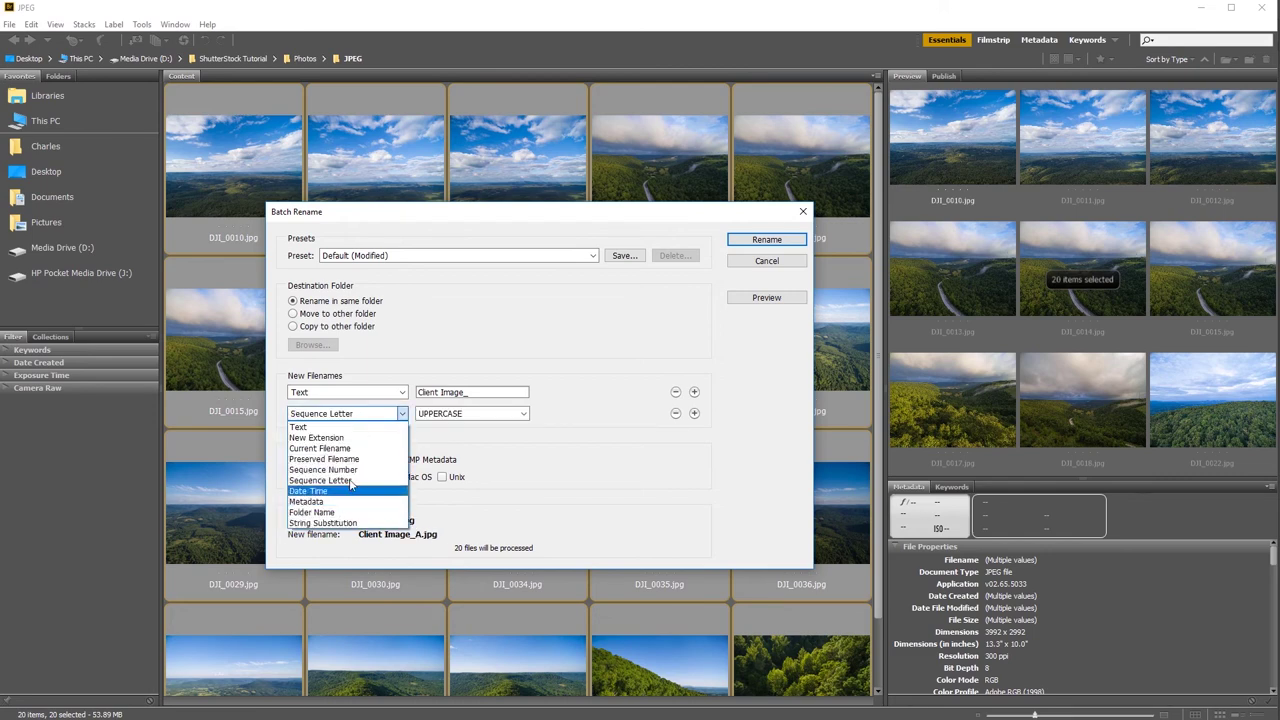
{"action": "left_click", "coordinate": [350, 469]}
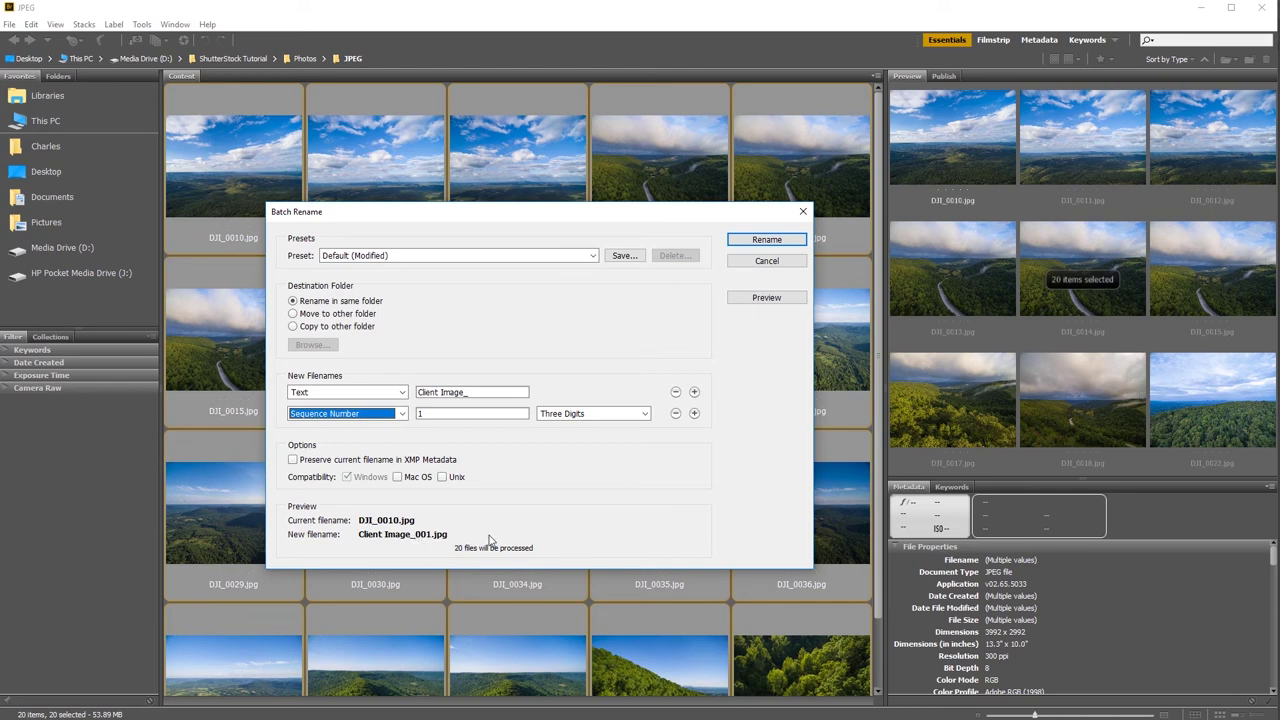
{"action": "left_click", "coordinate": [557, 415]}
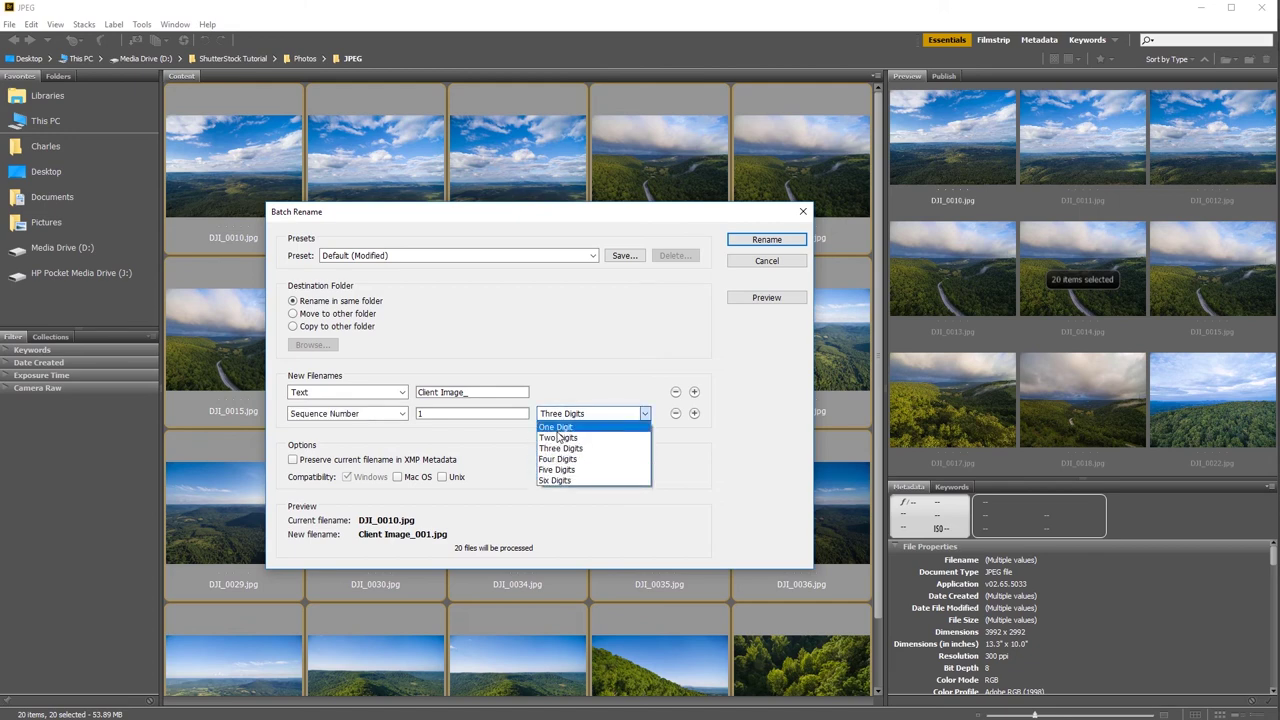
{"action": "left_click", "coordinate": [557, 437]}
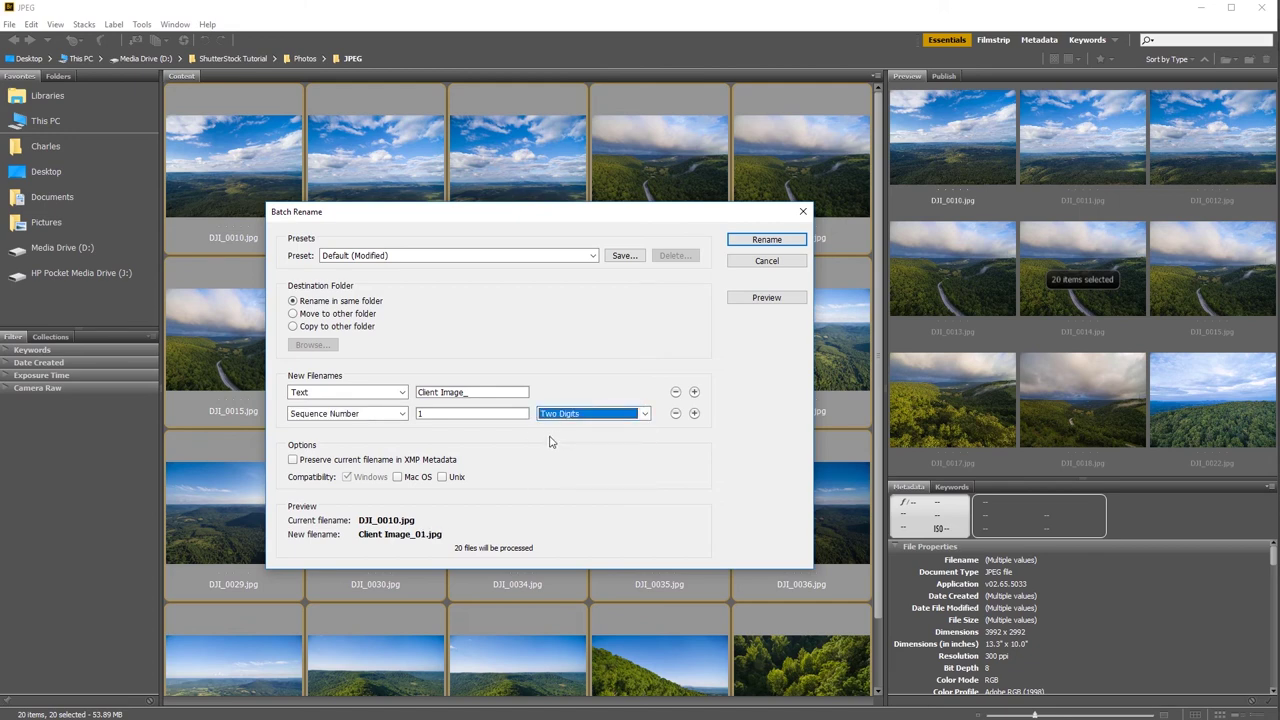
{"action": "double_click", "coordinate": [436, 414]}
{"action": "type", "text": "0"}
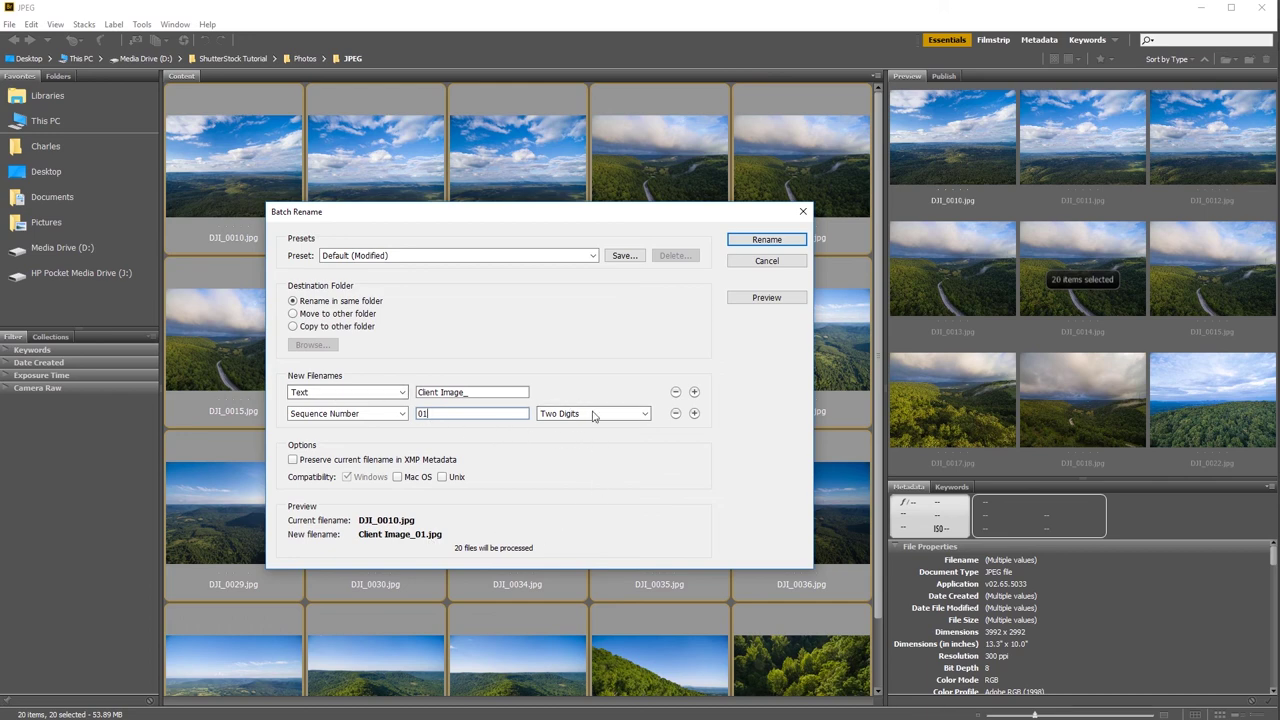
Step: Try an uppercase Sequence Letter as a third part of the new filenames, and remove that part again
{"action": "left_click", "coordinate": [694, 413]}
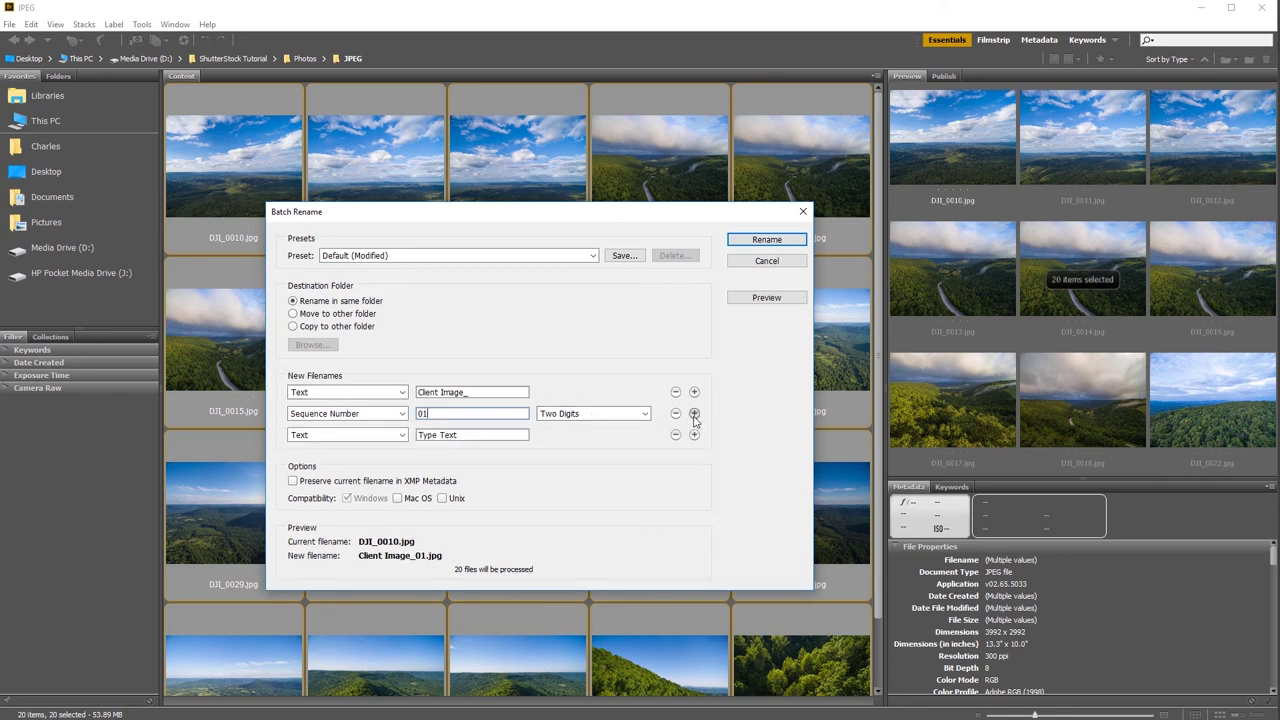
{"action": "left_click", "coordinate": [310, 440]}
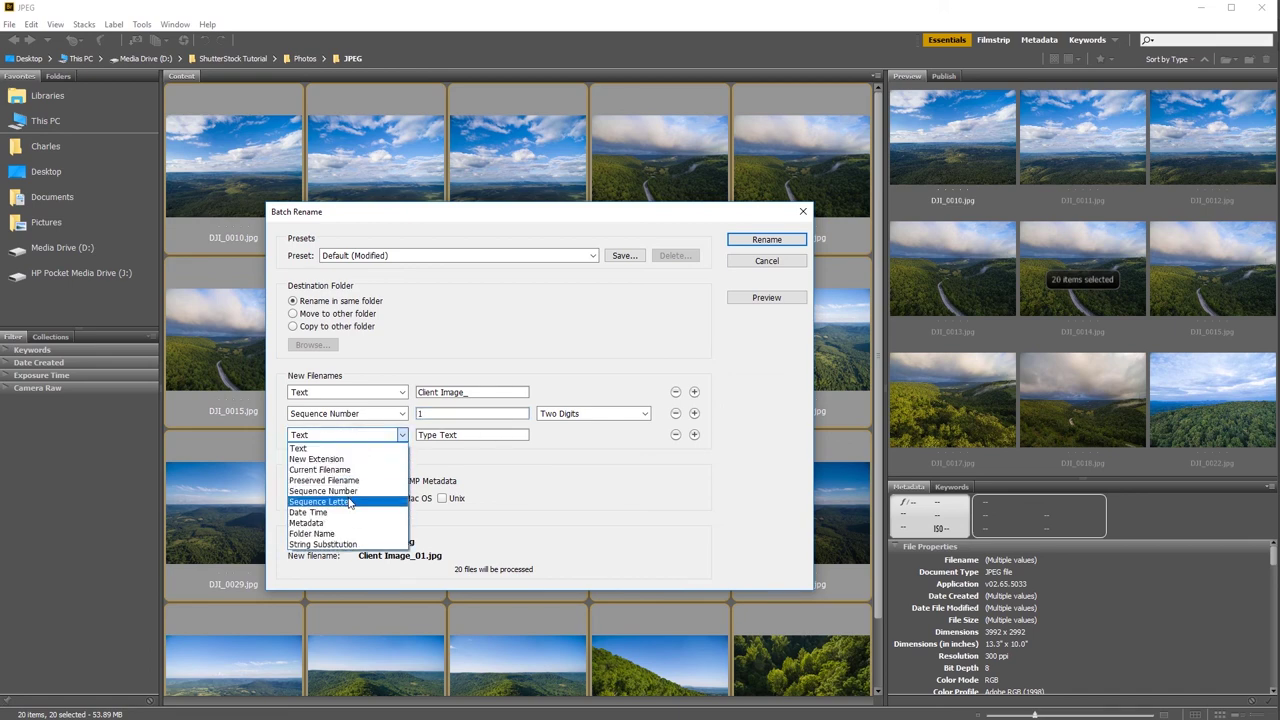
{"action": "left_click", "coordinate": [348, 502]}
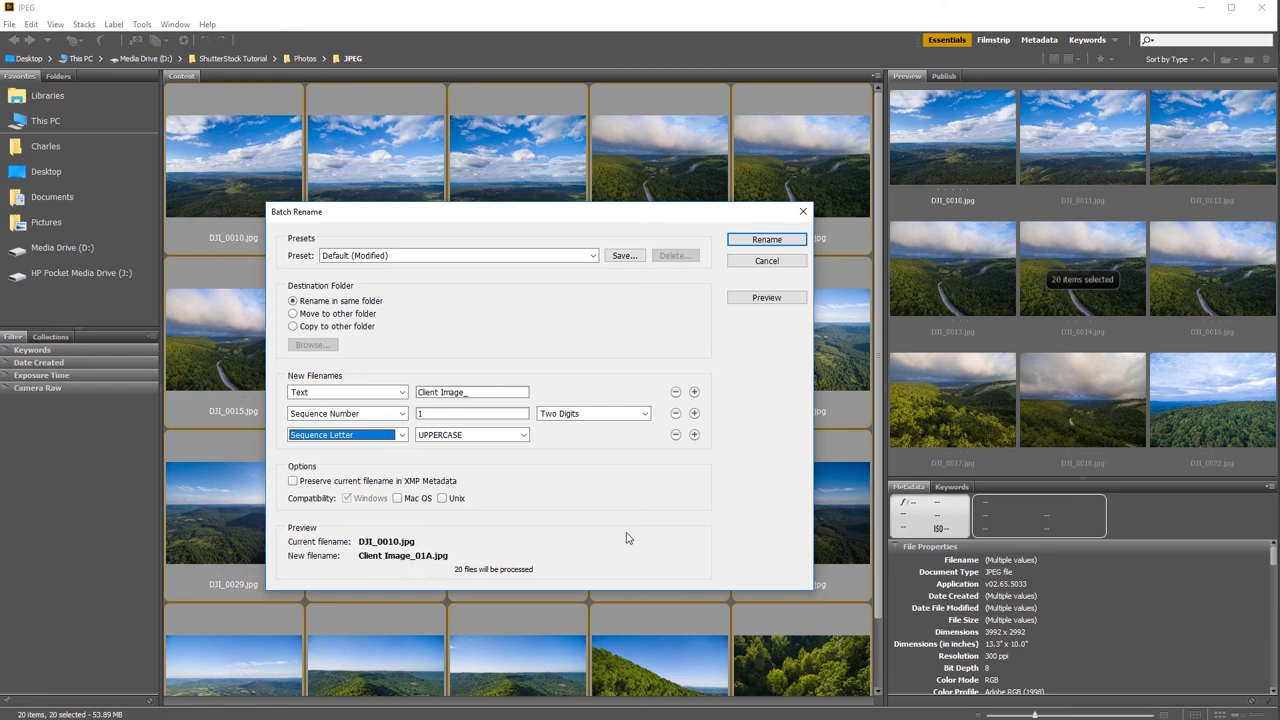
{"action": "left_click", "coordinate": [676, 434]}
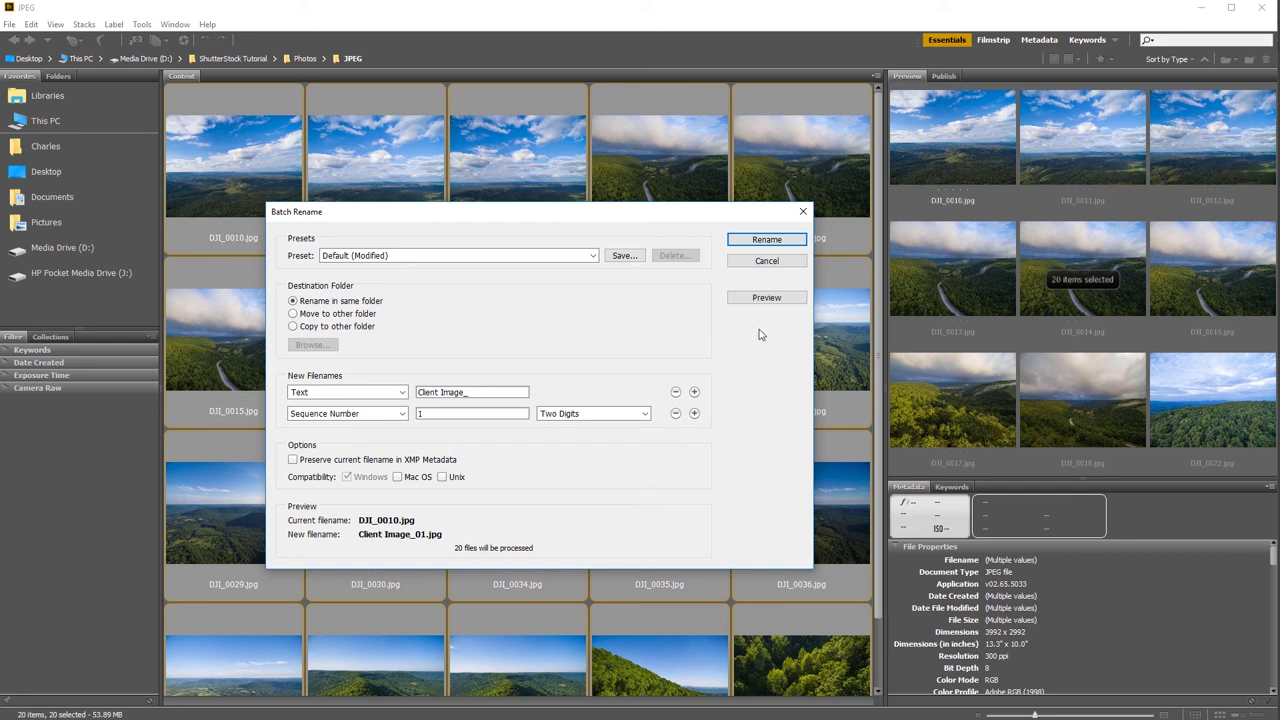
Step: Preview the full list of old and new filenames, and run the batch rename on the selected photos
{"action": "left_click", "coordinate": [765, 299]}
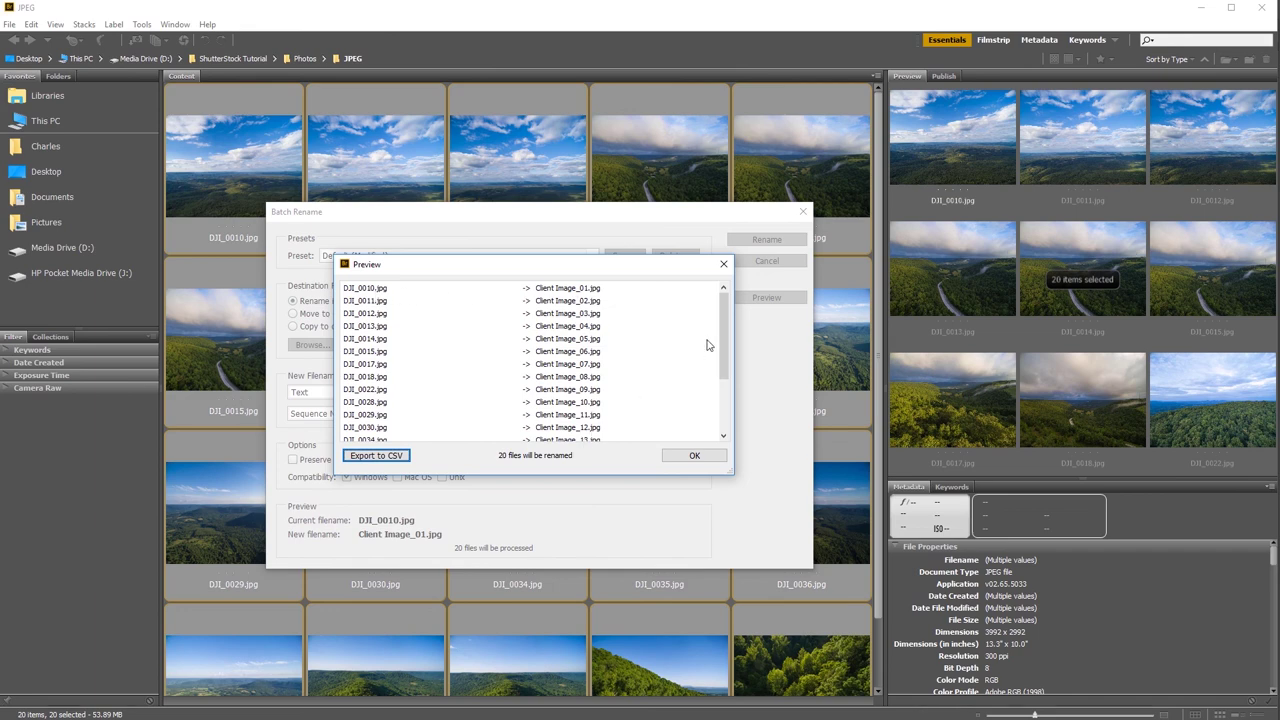
{"action": "left_click_drag", "start_coordinate": [728, 322], "coordinate": [728, 385]}
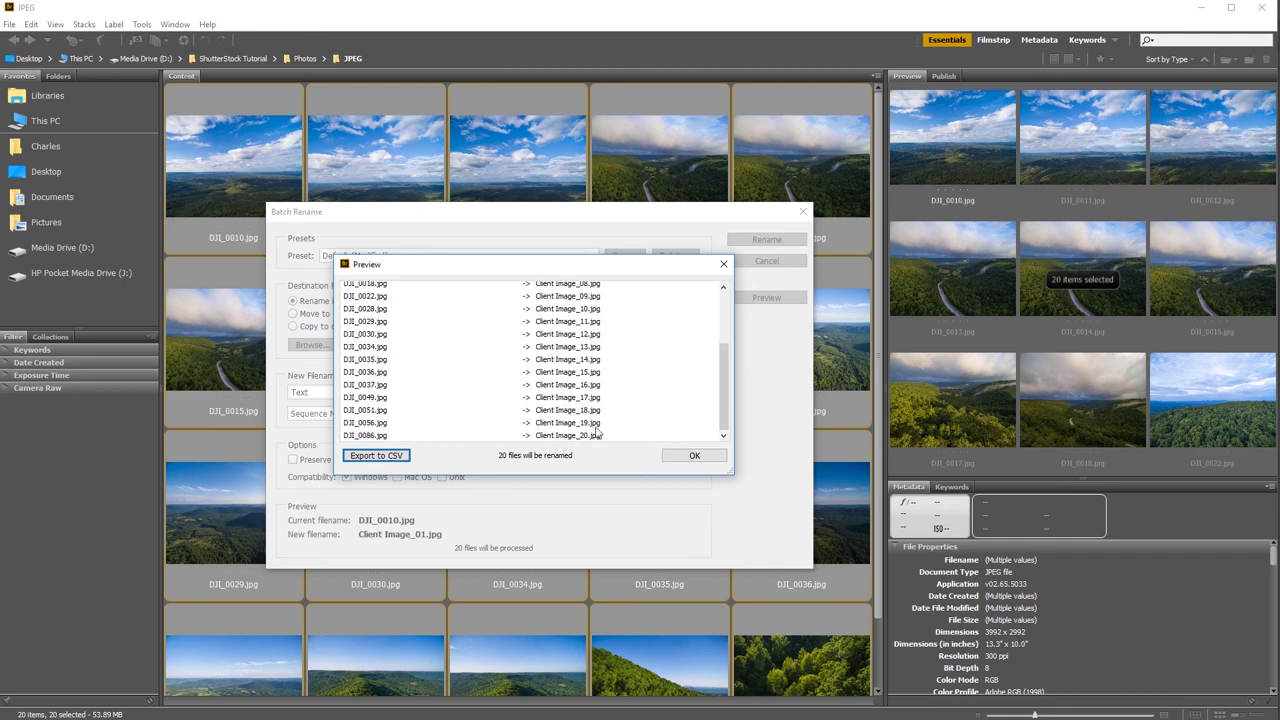
{"action": "left_click_drag", "start_coordinate": [716, 408], "coordinate": [738, 326]}
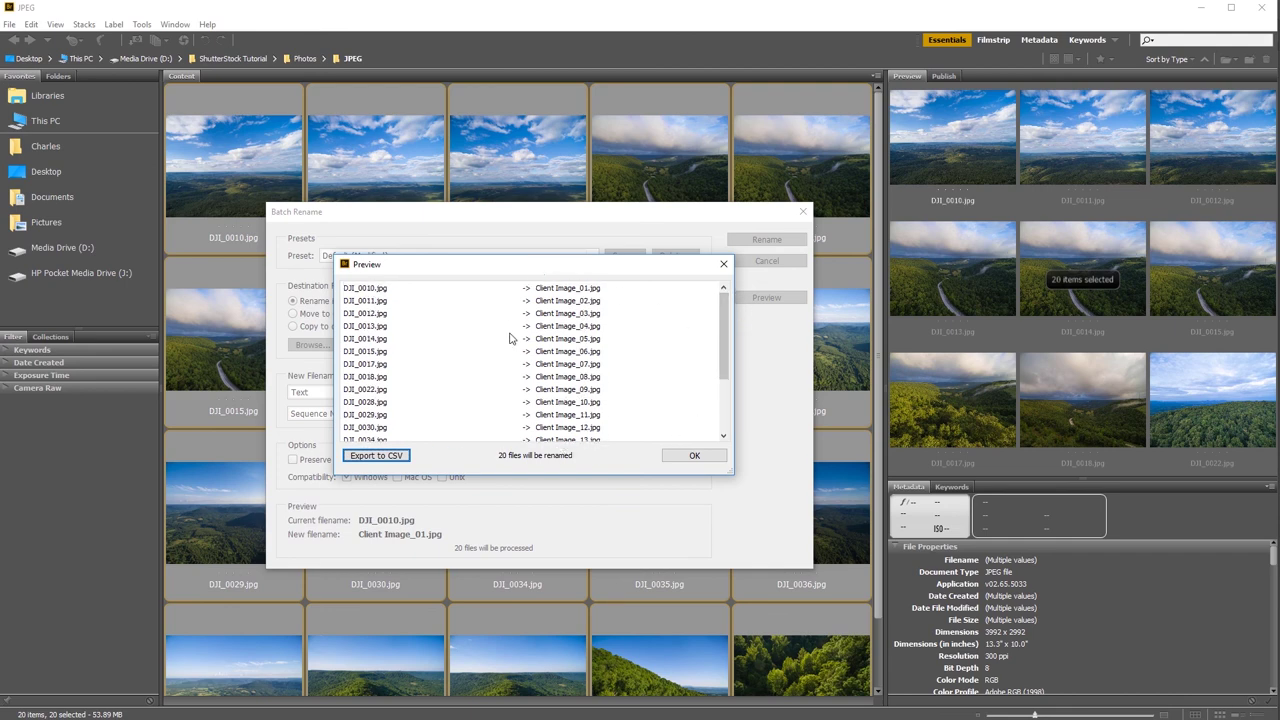
{"action": "left_click", "coordinate": [678, 454]}
{"action": "left_click", "coordinate": [763, 242]}
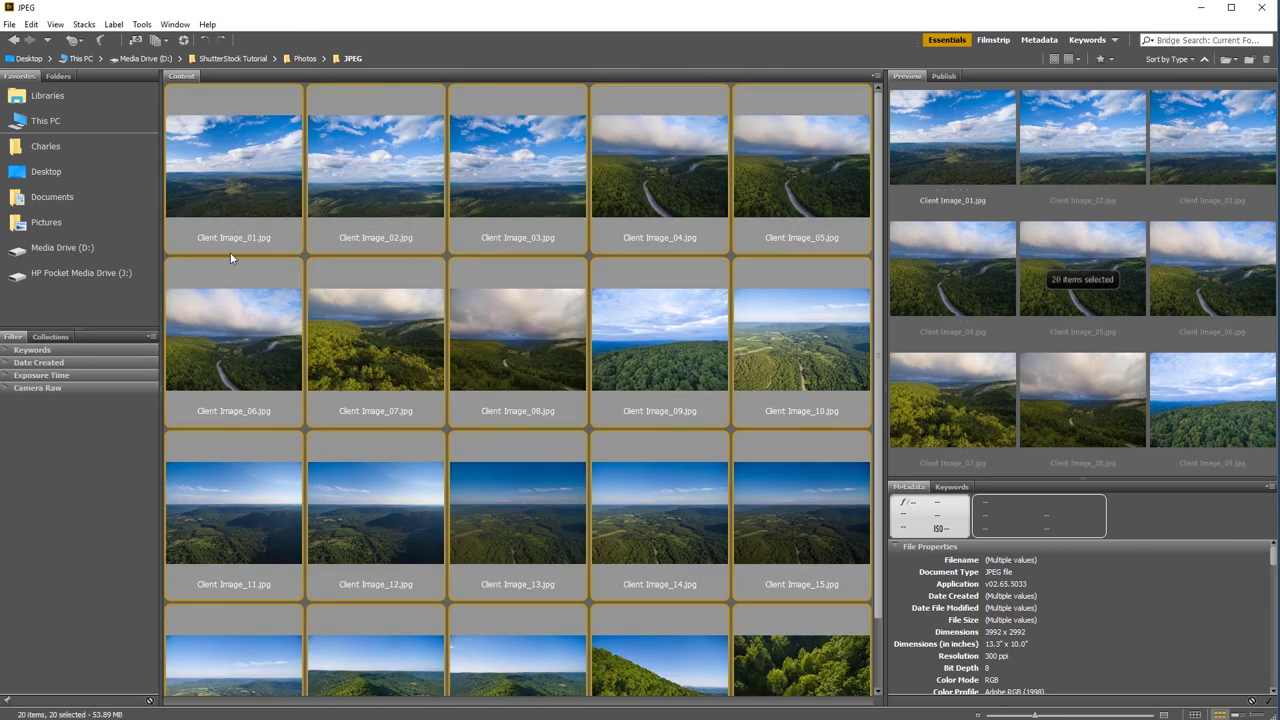
{"action": "scroll", "coordinate": [880, 337], "scroll_direction": "down", "scroll_amount": 2}
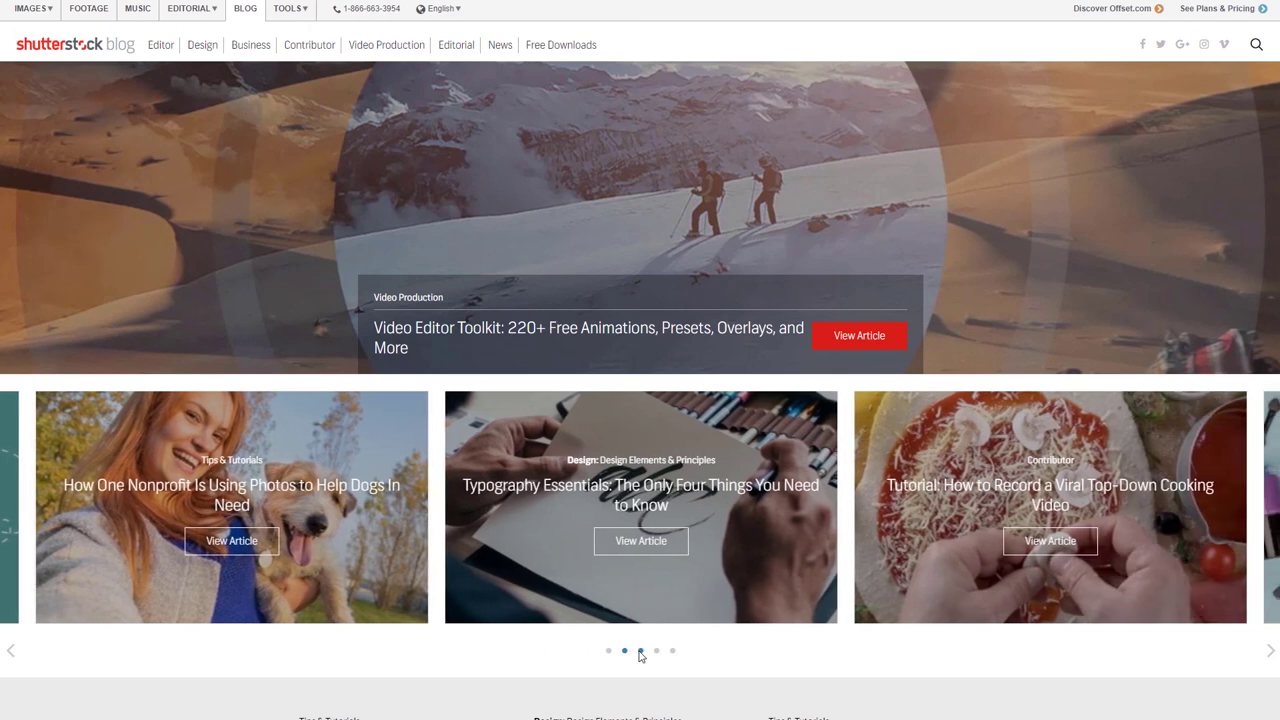
{"action": "left_click", "coordinate": [641, 652]}
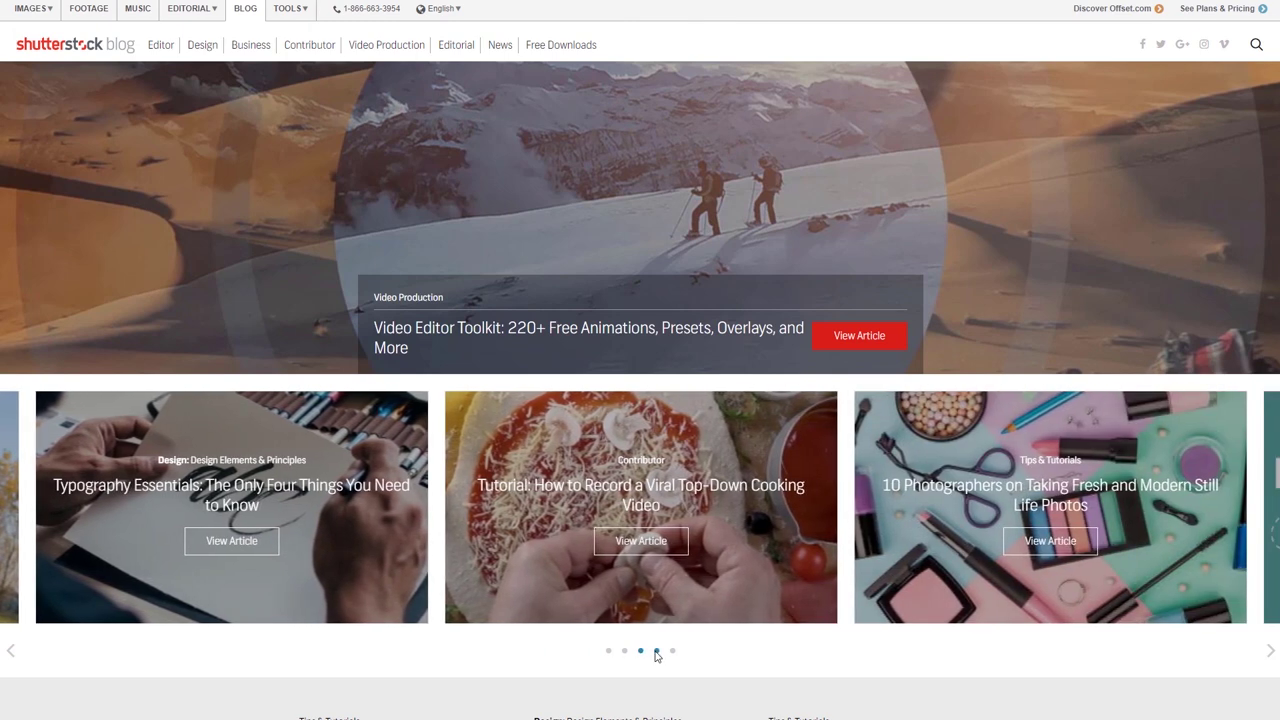
{"action": "left_click", "coordinate": [657, 652]}
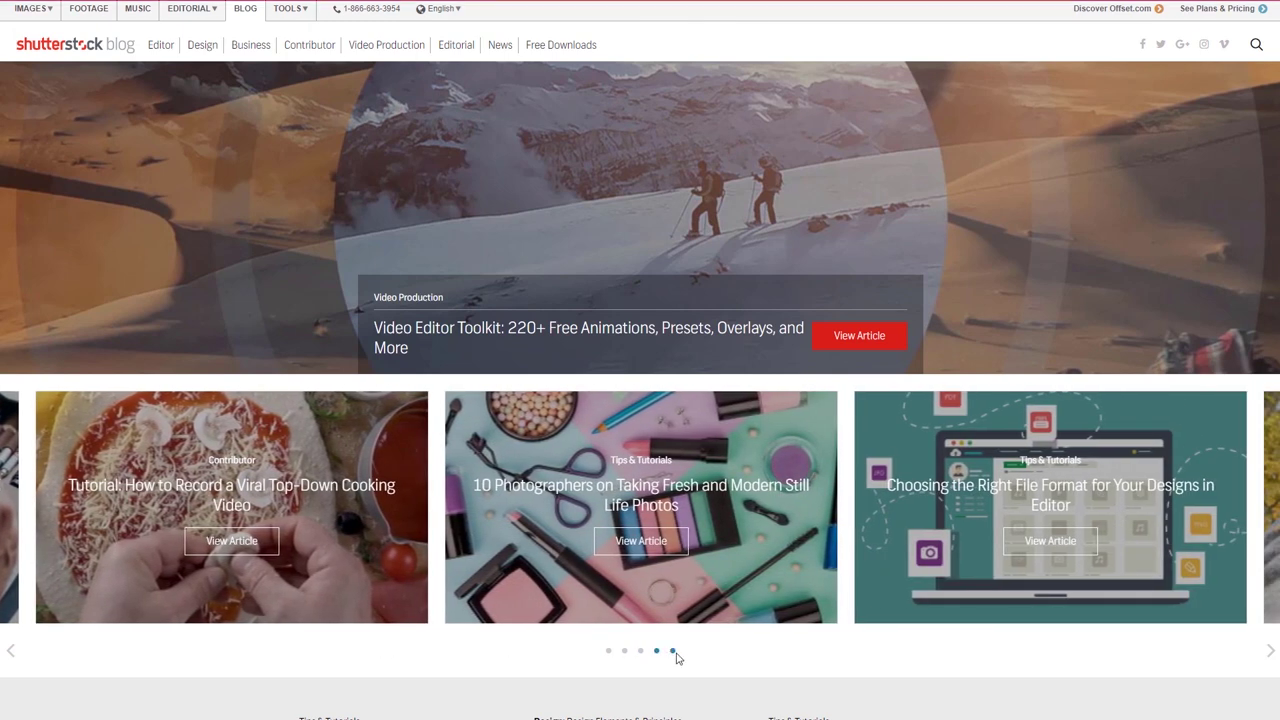